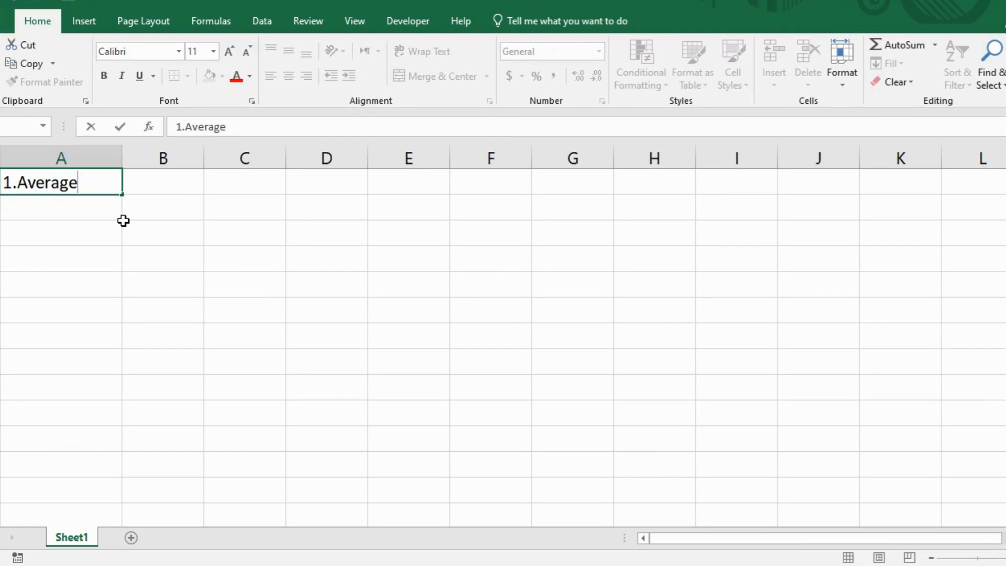
Step: Fill cells B3 to B11 with the values 20, 31, 43, 93, 50, 89, 77, 33 and 99
left_click(183, 231)
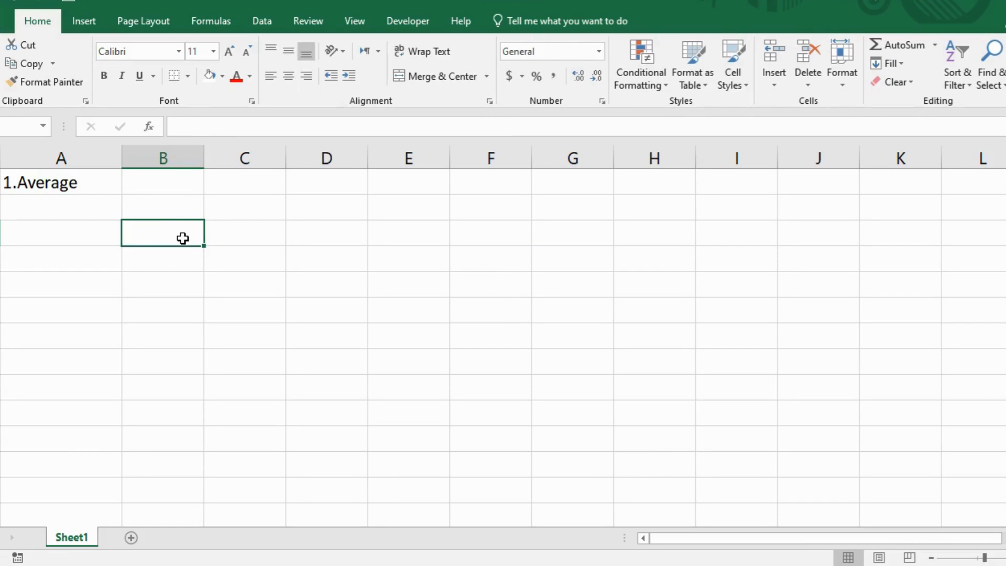
type("20")
key("Return")
type("31")
key("Return")
type("43")
key("Return")
type("93")
key("Return")
type("50")
key("Return")
type("89")
key("Return")
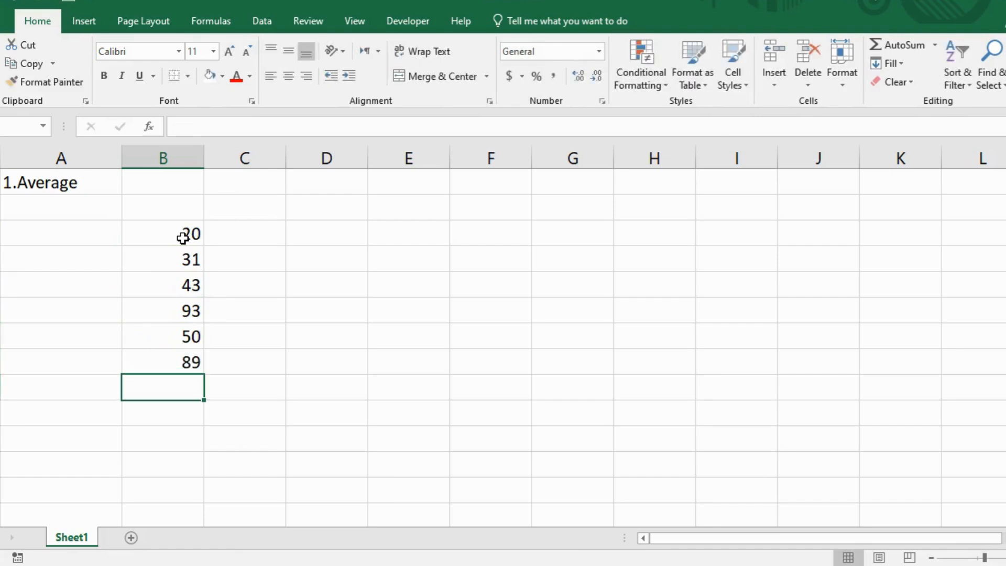
type("77")
key("Return")
type("33")
key("Return")
type("99")
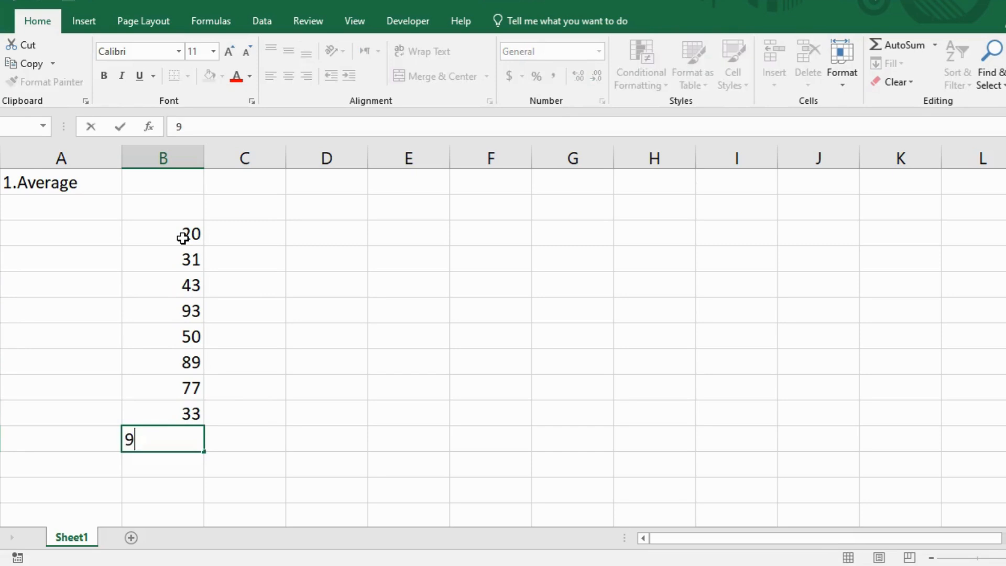
key("Return")
Step: Calculate the average of B3:B11 in cell B12 with the AVERAGE function
type("=average(")
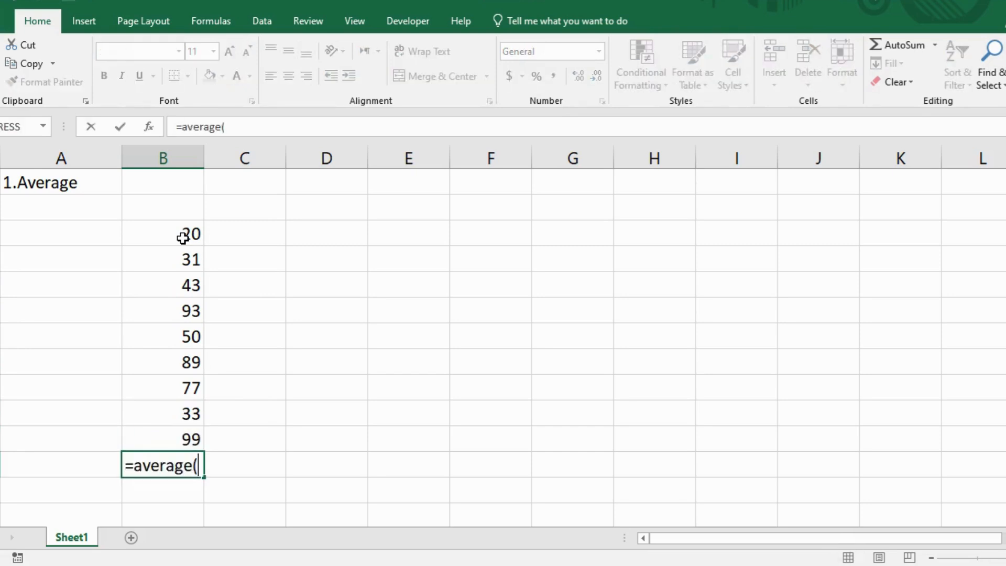
left_click_drag(173, 233, 175, 438)
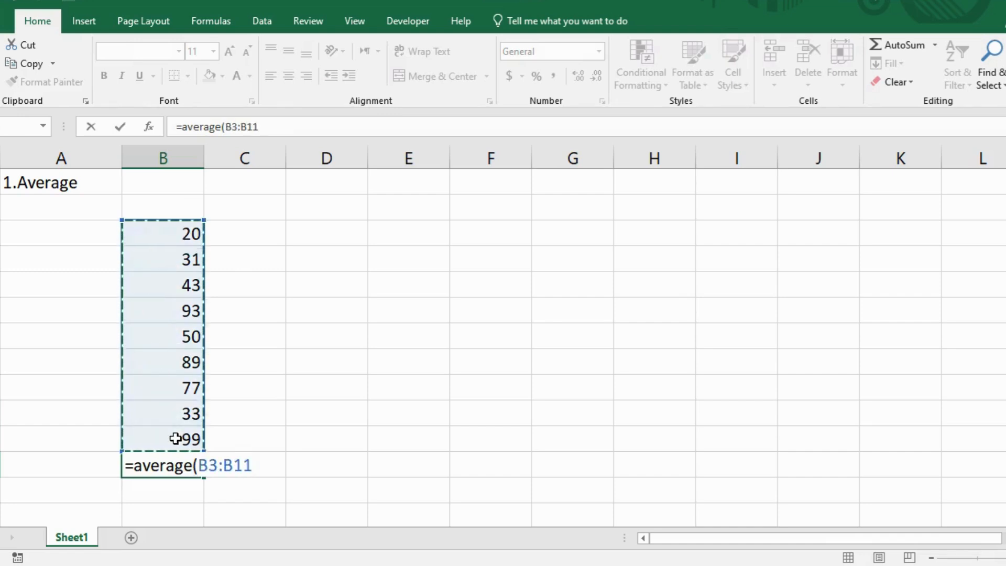
key("Return")
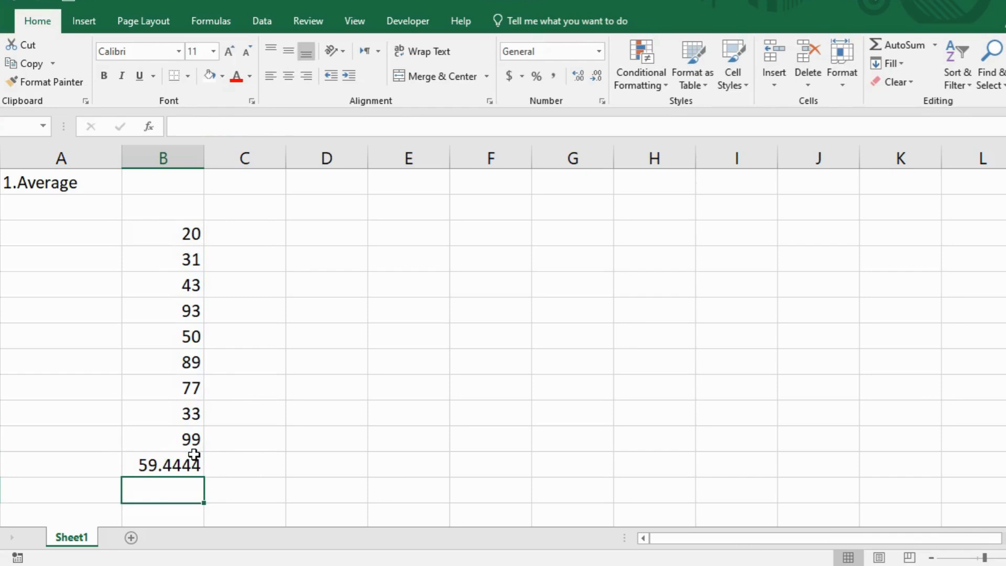
Step: Enter a formula in cell D4 that averages the numbers 100 and 200, =average(100,200)
left_click(331, 263)
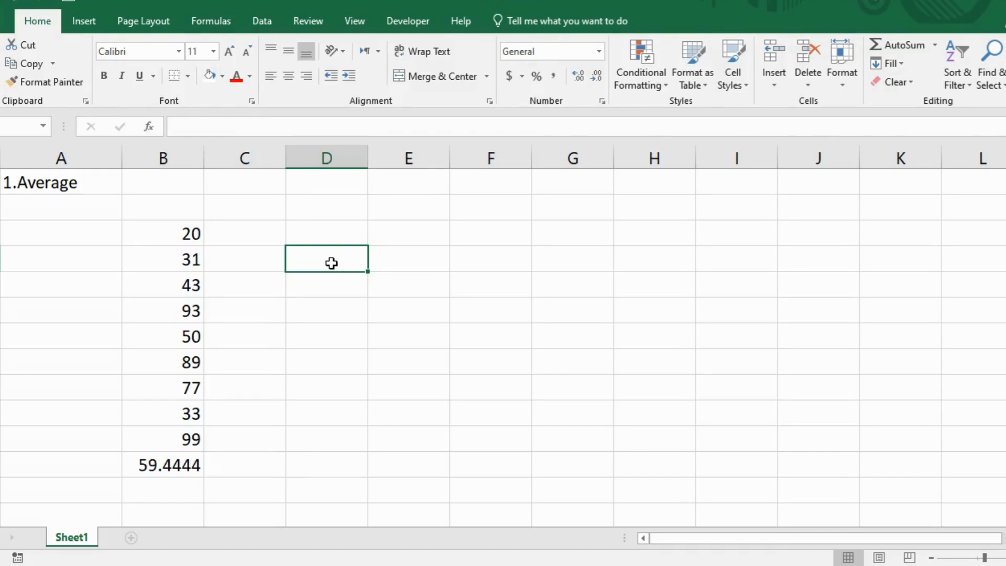
type("=average(100,200)")
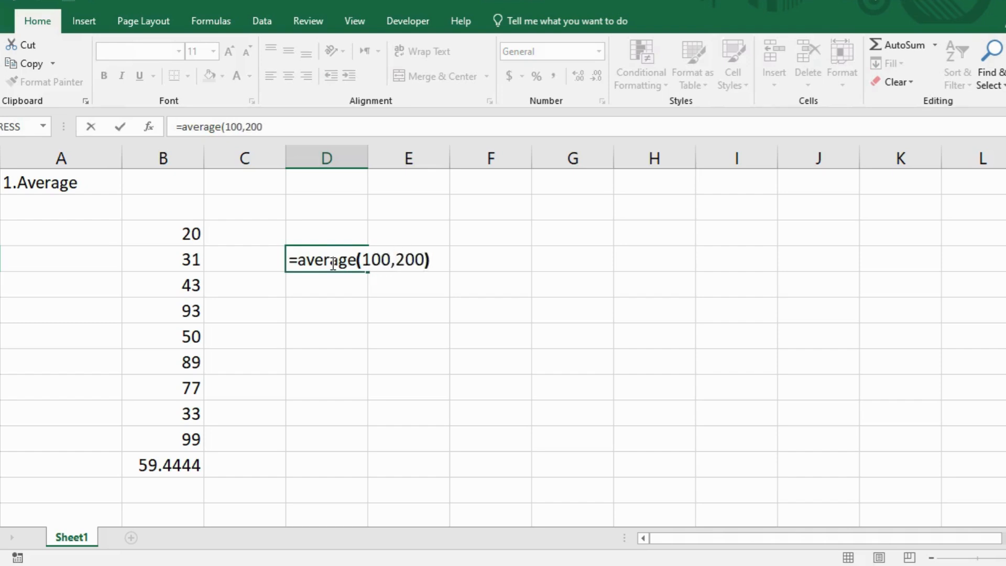
key("Return")
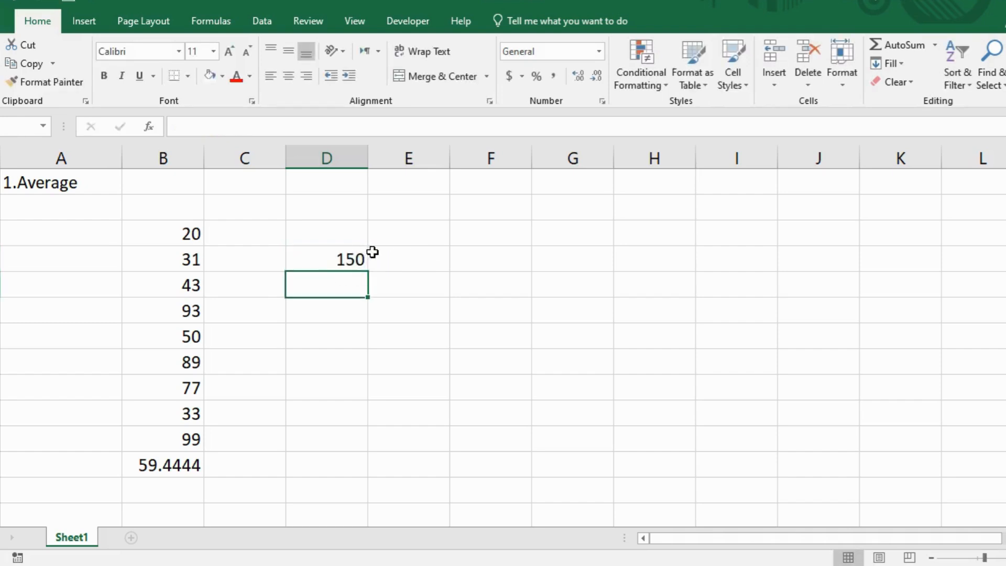
Step: Enter a formula in cell D7 that averages three numbers, =average(200,300,400)
left_click(338, 333)
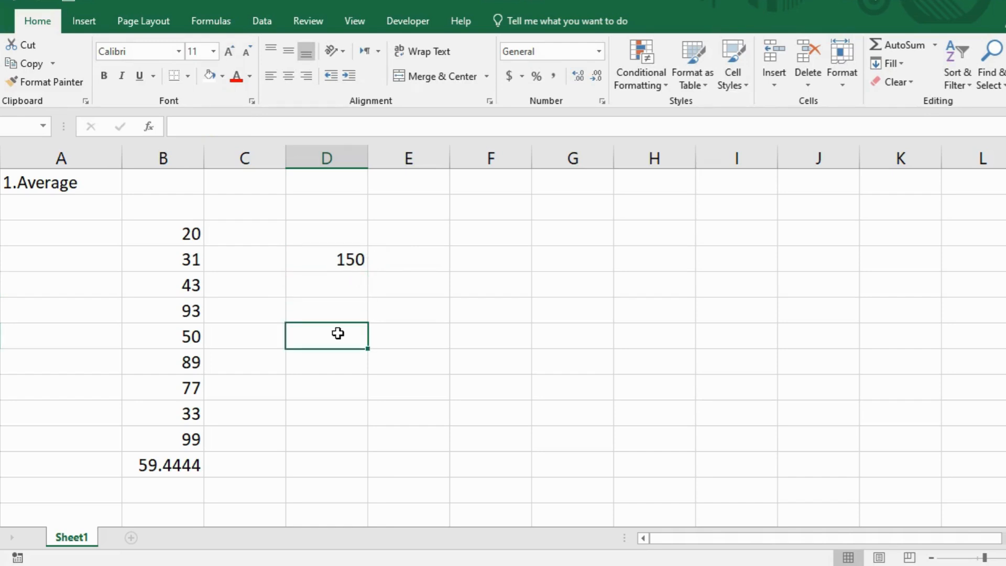
type("=average")
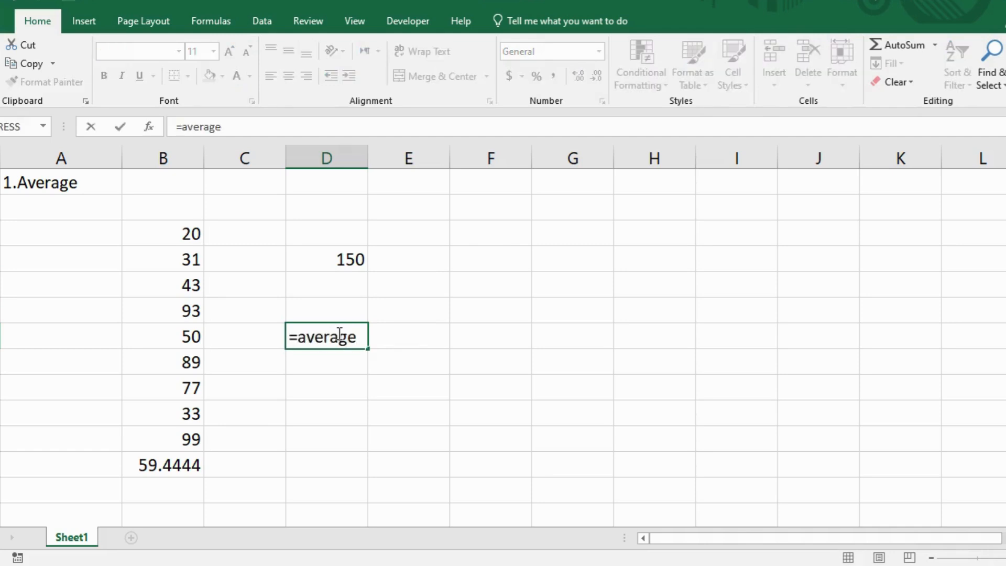
type("(200,300,4")
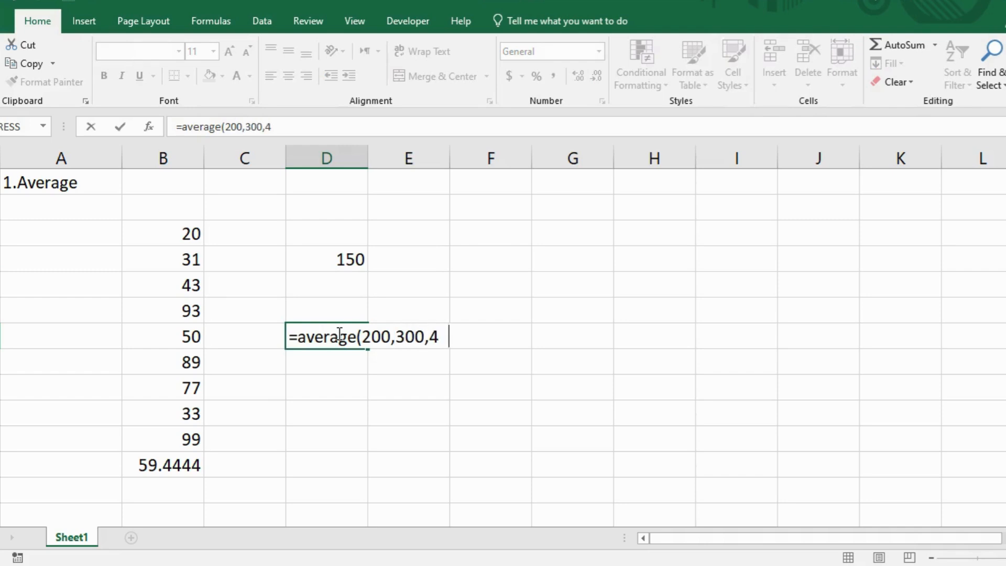
type("00)")
key("Return")
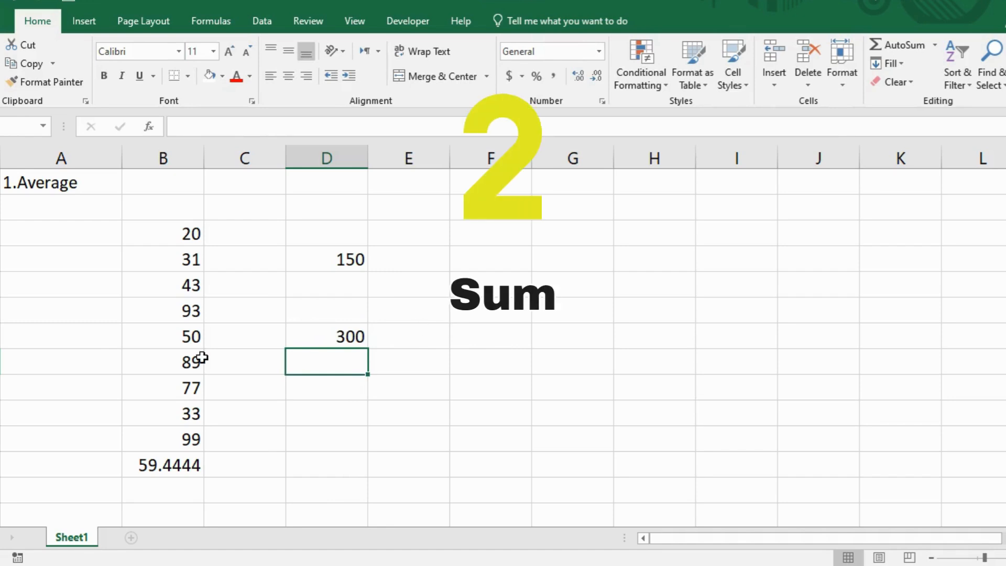
Step: Replace the average formula in cell B12 with a SUM formula that totals B3:B11
left_click(179, 466)
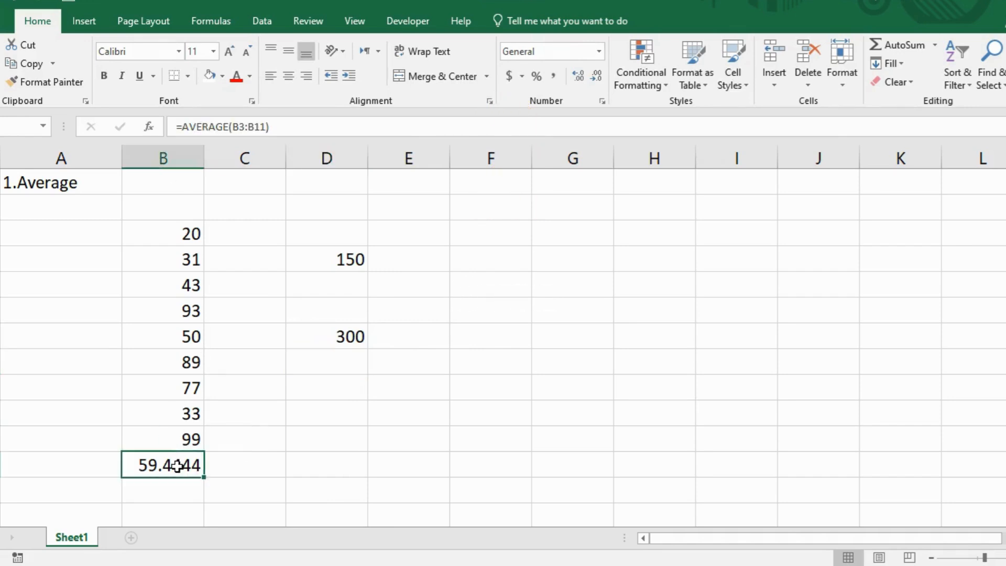
key("BackSpace")
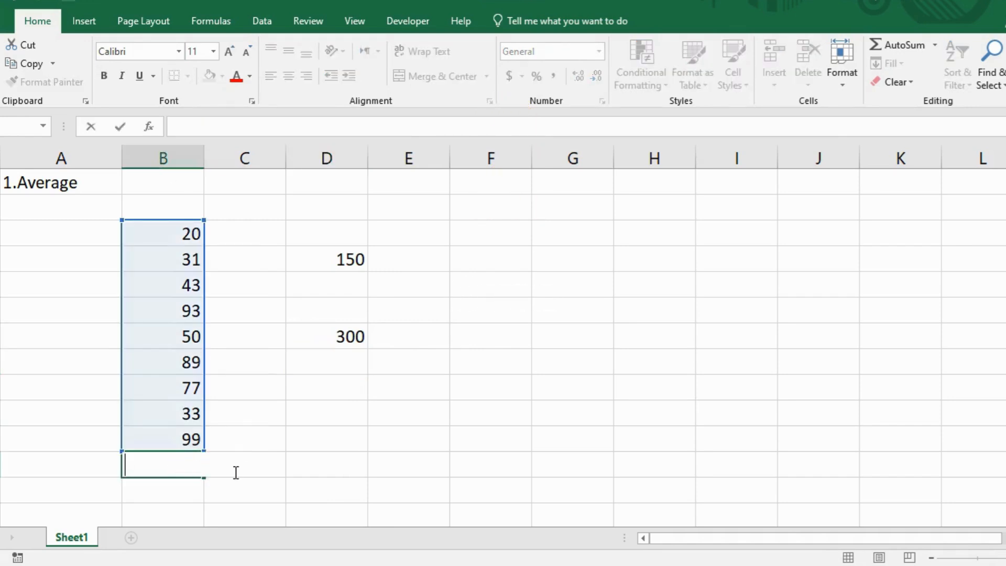
left_click(247, 488)
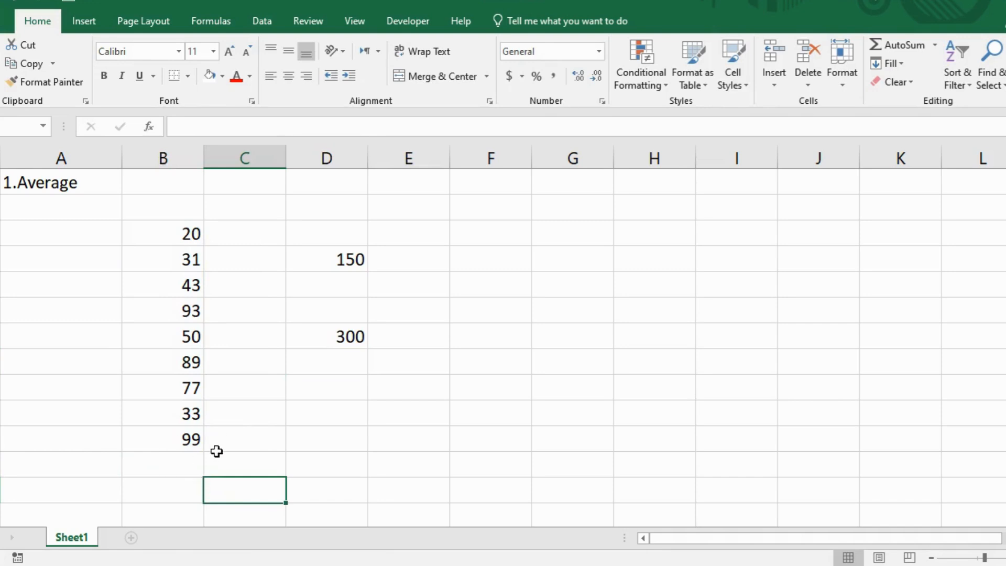
left_click(192, 464)
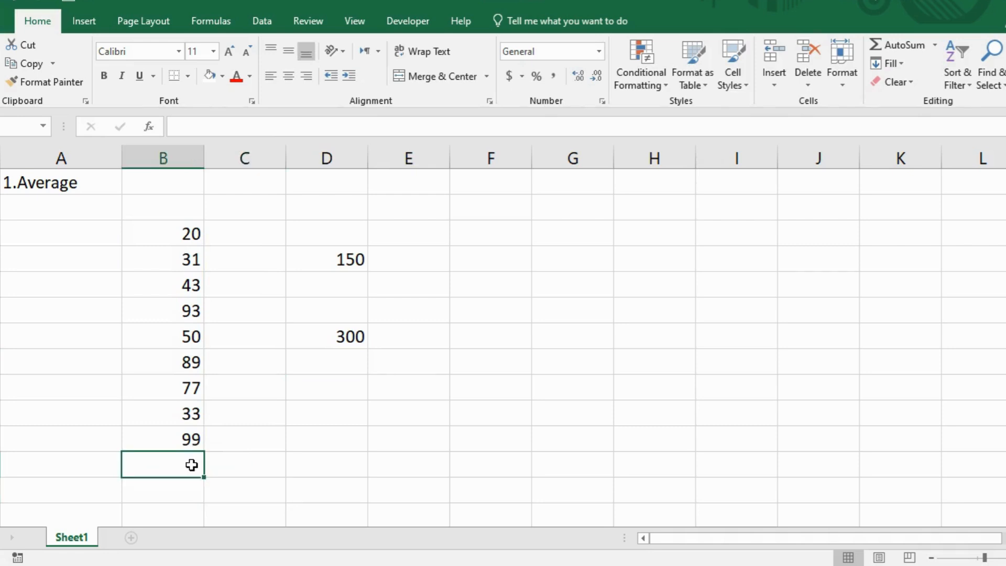
type("=sum(")
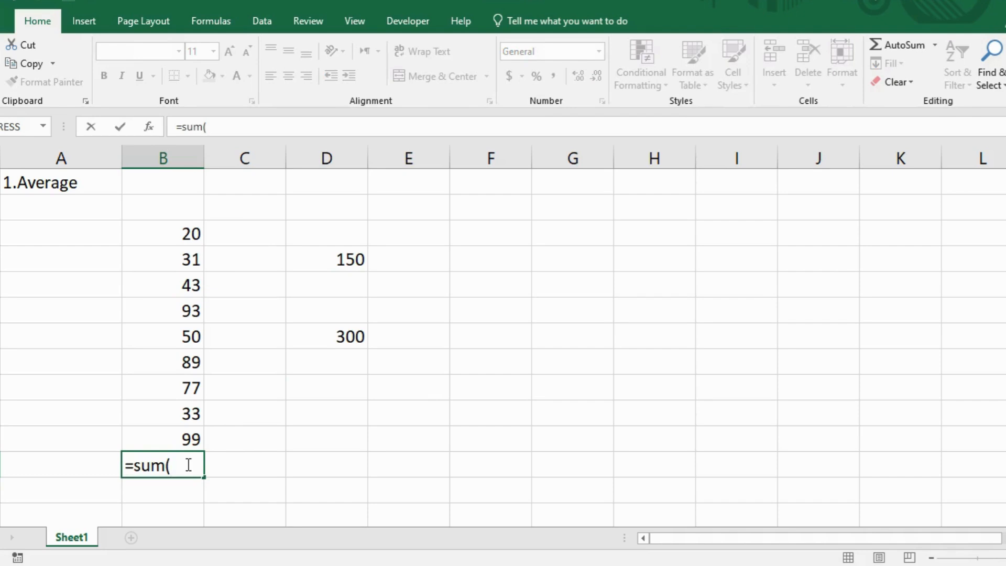
left_click_drag(168, 238, 171, 443)
type(")")
key("Return")
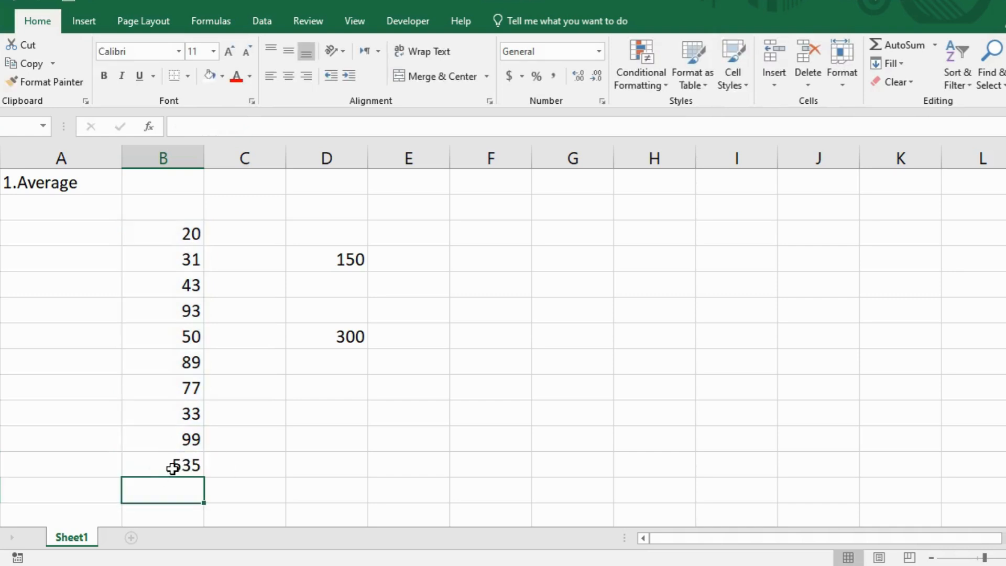
Step: Add the numbers 100 and 250 in cell D10 with the formula =sum(100,250)
left_click(308, 420)
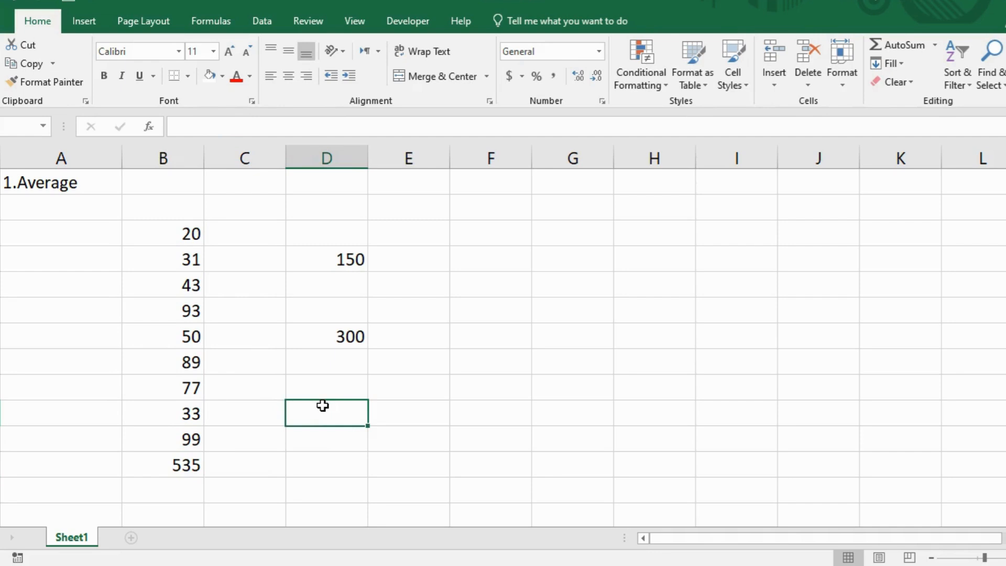
type("=s")
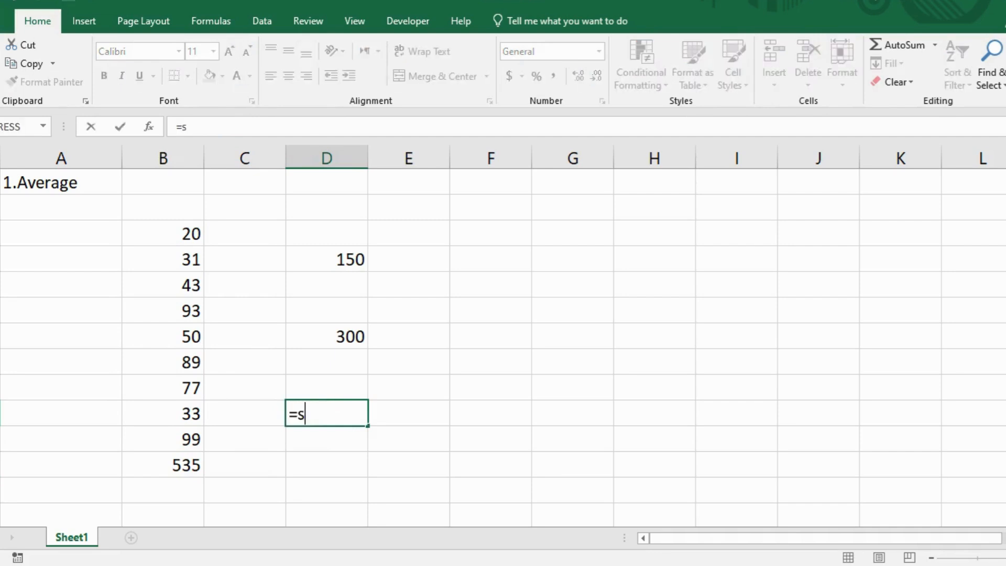
type("um(1")
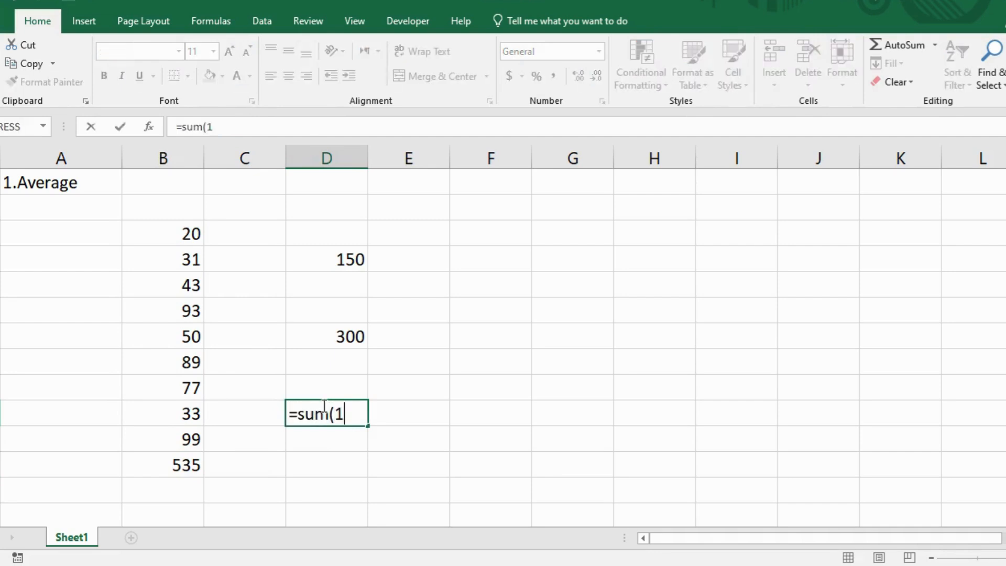
type("00,250)")
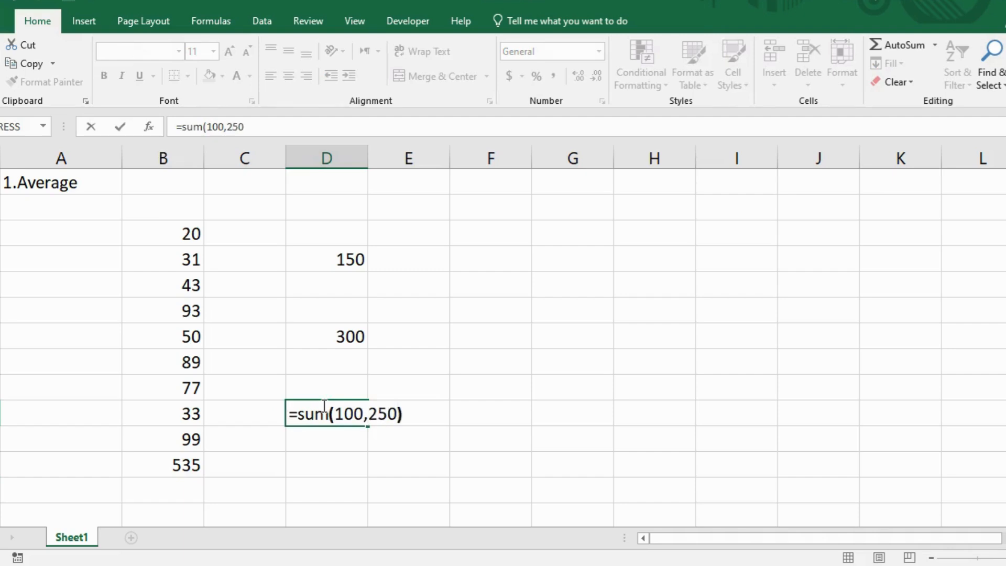
key("Return")
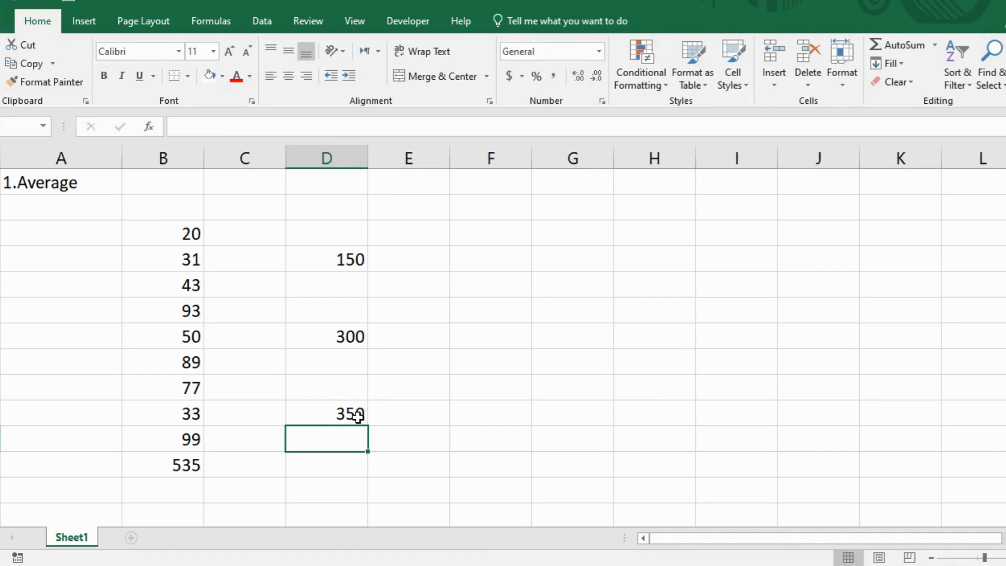
Step: Add the same two numbers in cell E9 with the plus operator, =100+250
left_click(416, 379)
type("=")
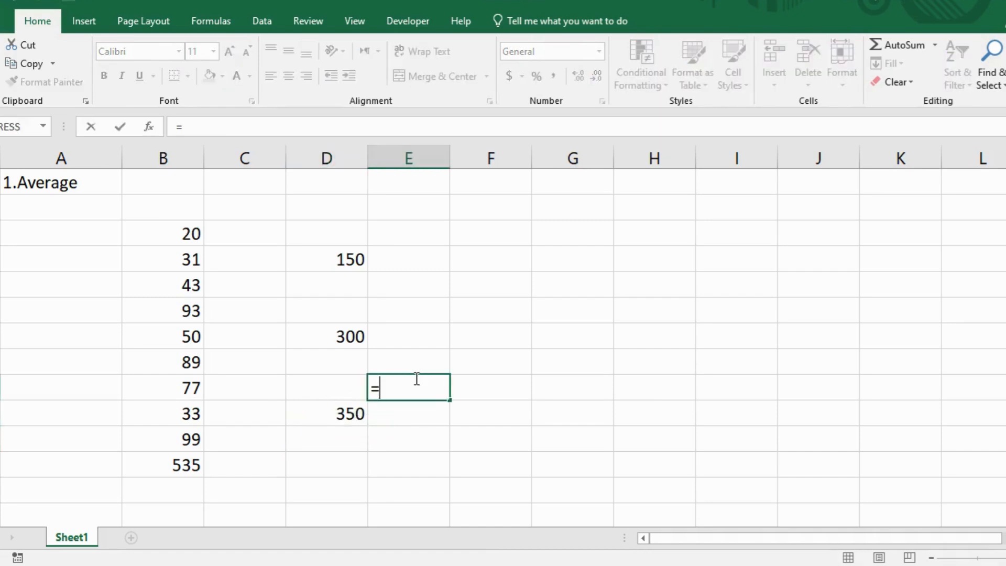
type("100+250")
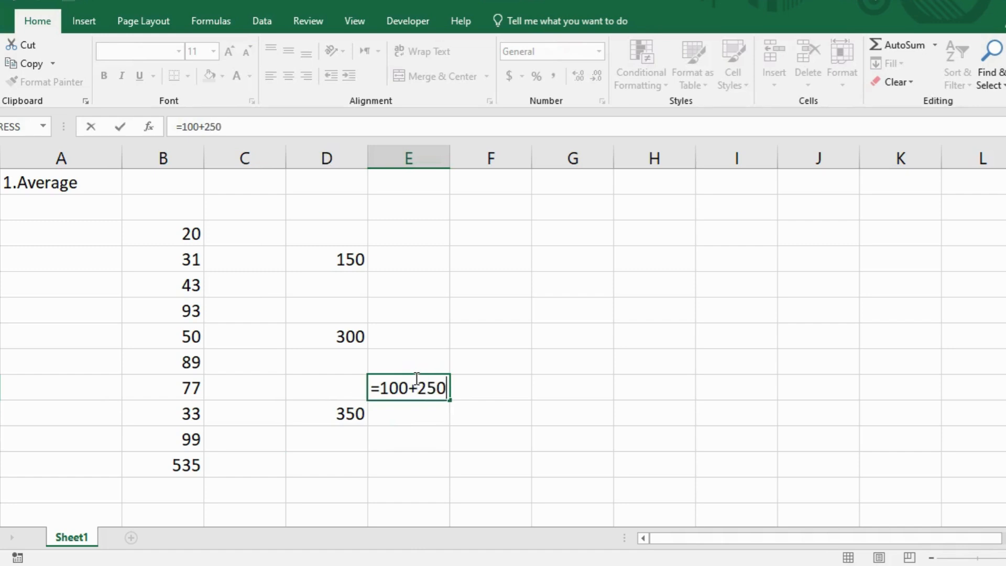
key("Return")
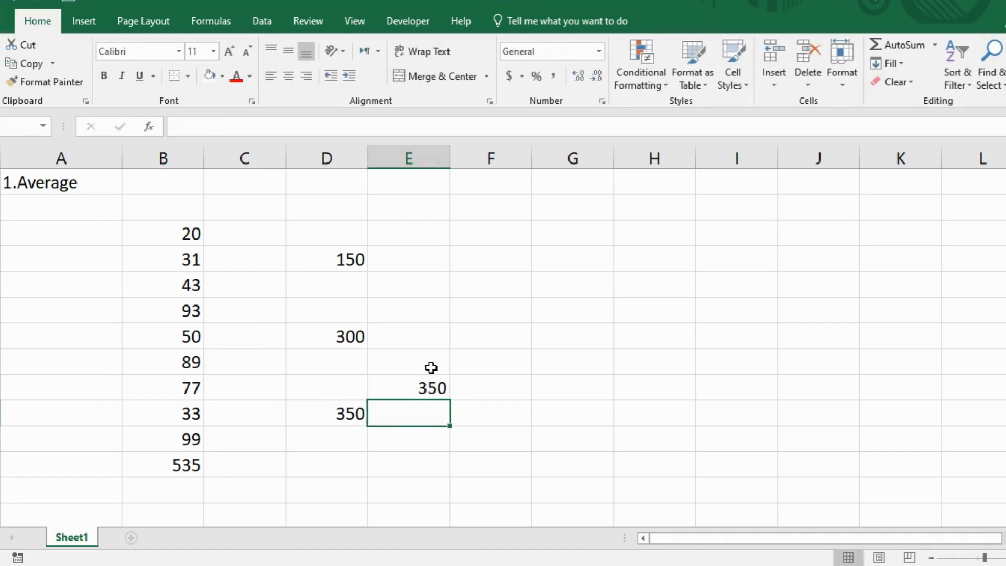
Step: Add three numbers in cell F6 with the formula =sum(100,200,300)
left_click(492, 311)
type("=")
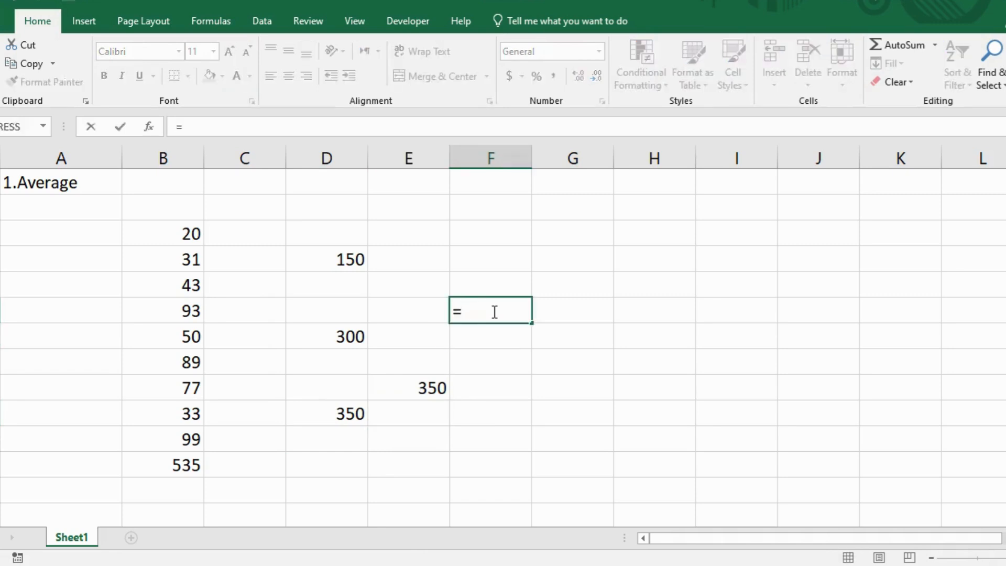
type("sum(100,")
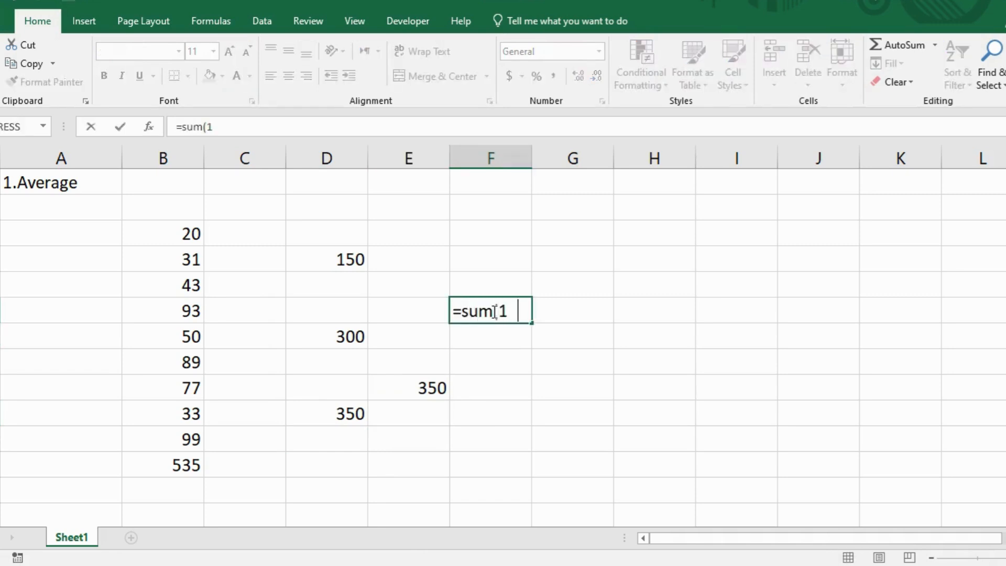
type("200,300)")
key("Return")
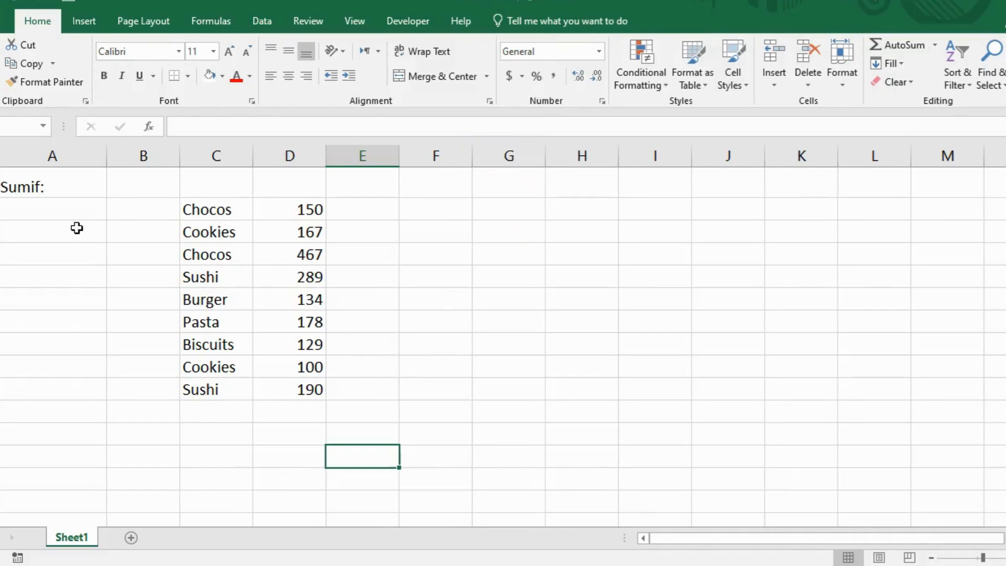
Step: Enter Cookies as the lookup criterion in cell C12 below the Sumif item list
left_click(77, 188)
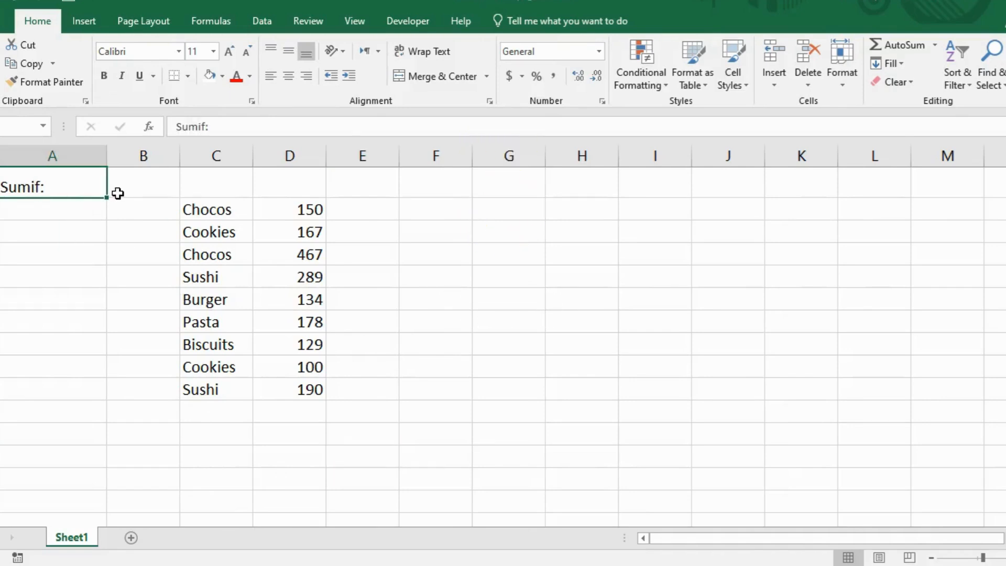
left_click(214, 440)
type("Coo")
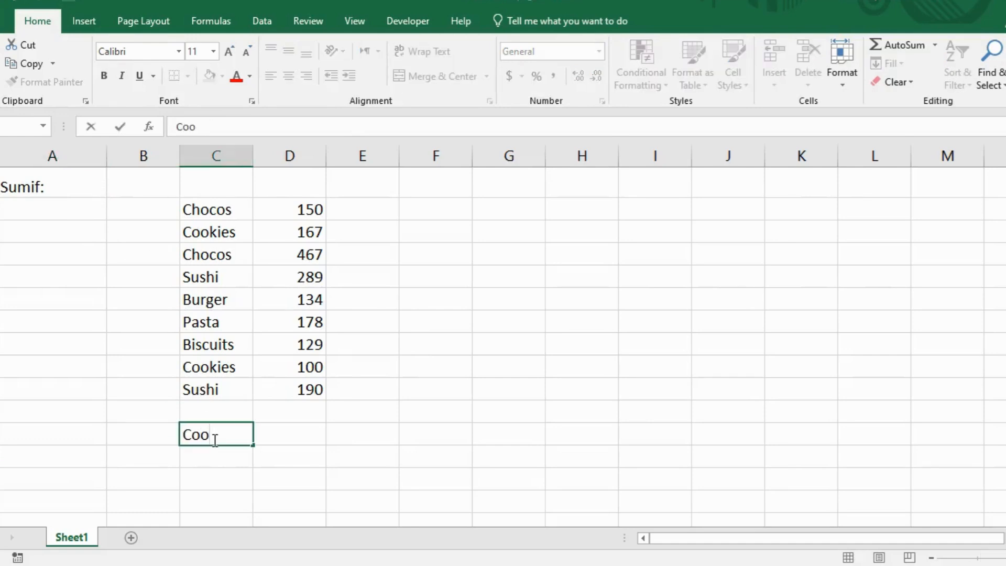
type("kies")
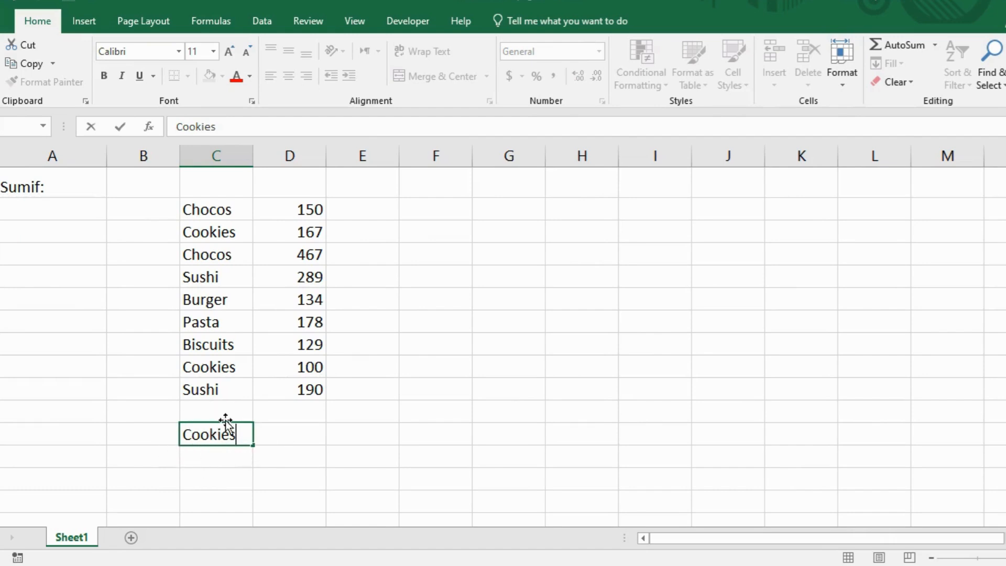
Step: Total the Cookies amounts in cell D12 with the formula =sumif(C2:C10,C12,D2:D10)
left_click(285, 433)
type("=sumif(")
left_click_drag(200, 207, 204, 388)
type(",")
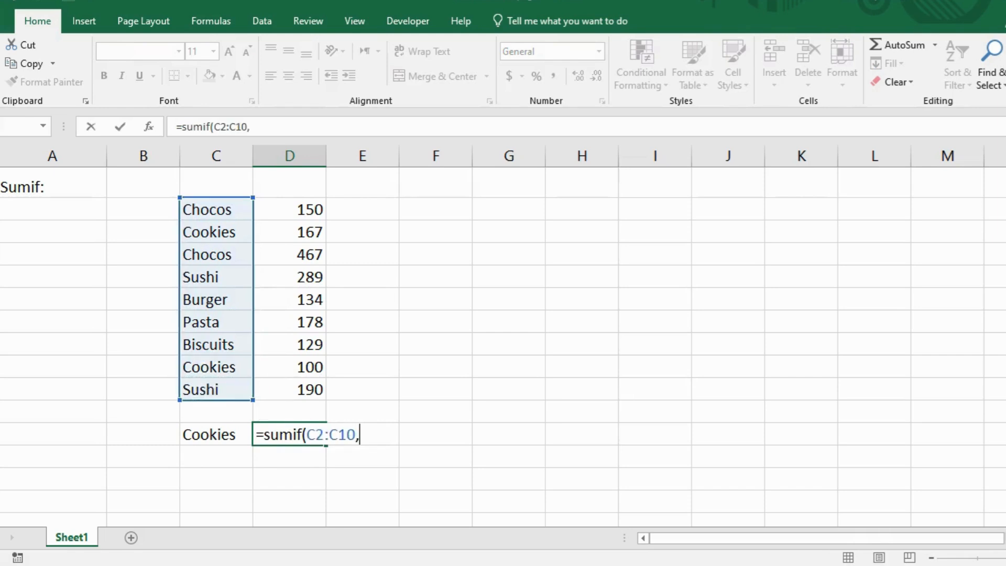
left_click(236, 432)
type(",")
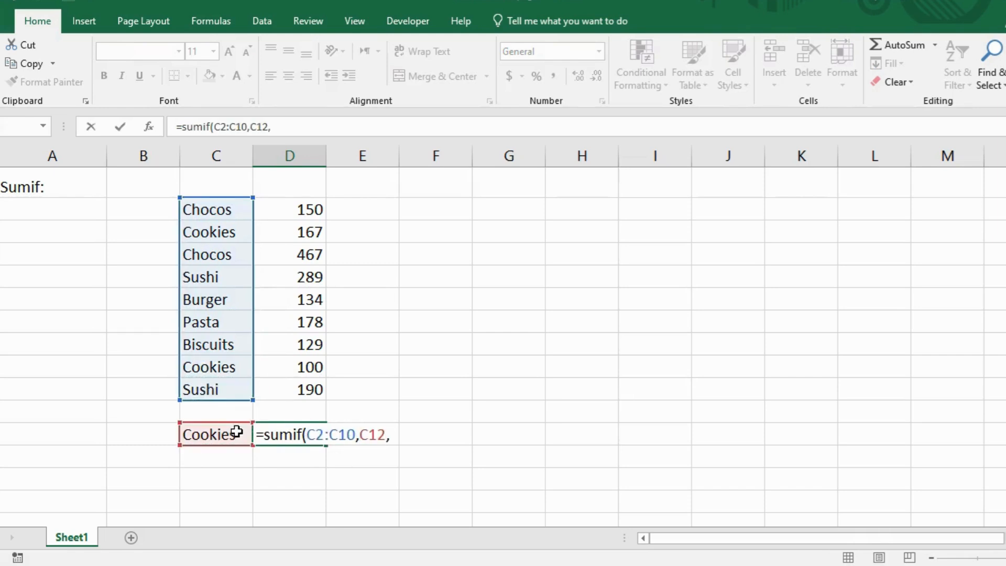
left_click_drag(303, 214, 324, 395)
type(")")
key("Return")
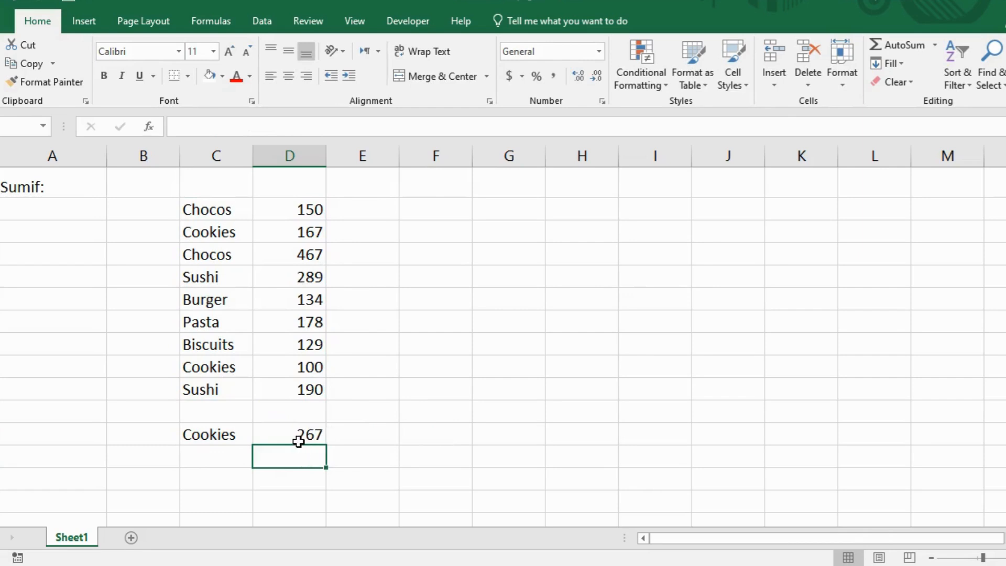
Step: Add the two Cookies amounts manually in cell F6 with =167+100 to check the SUMIF total
left_click(430, 304)
type("=")
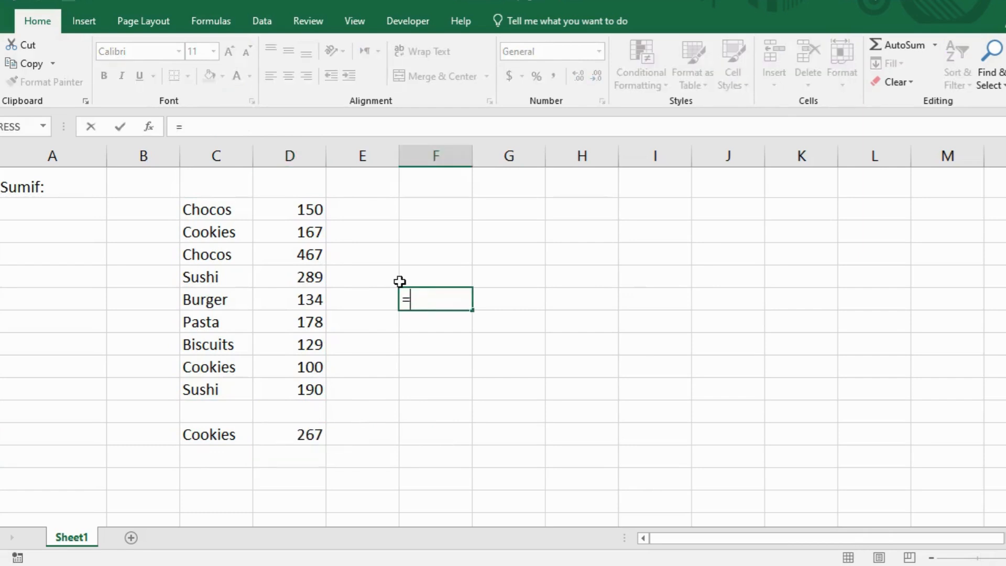
type("167")
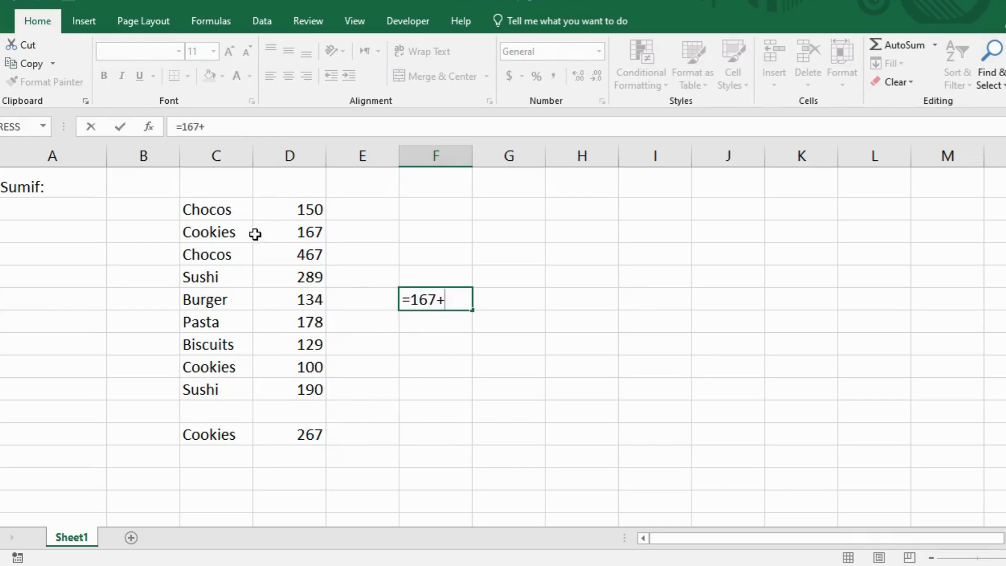
type("+100")
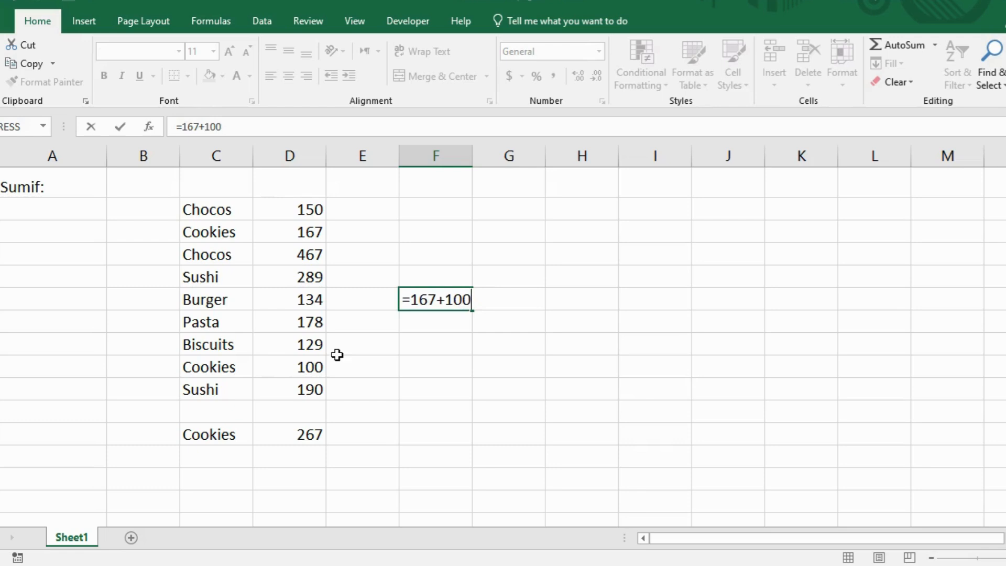
key("Return")
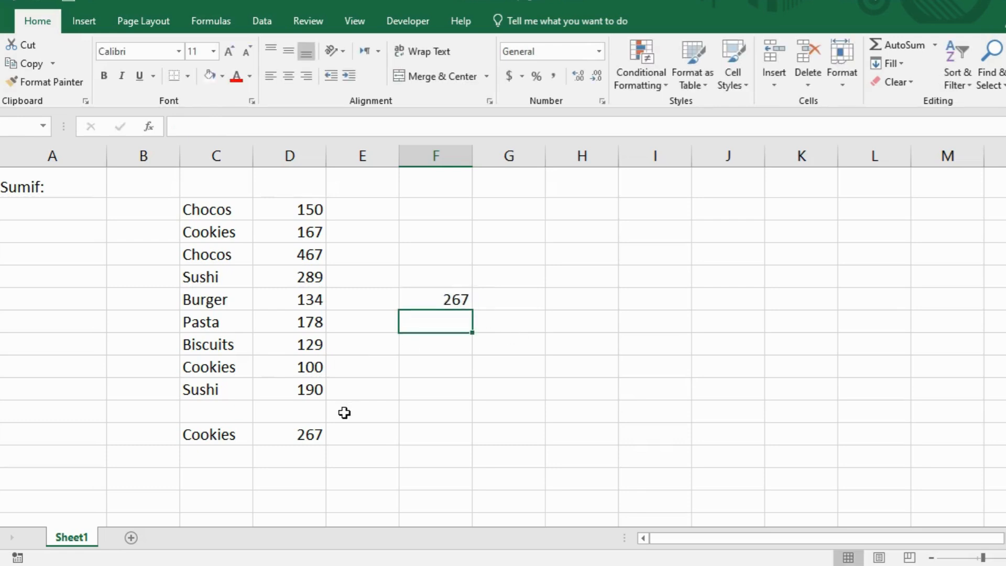
Step: Change the SUMIF criterion in cell C12 to sushi
left_click(238, 438)
double_click(242, 438)
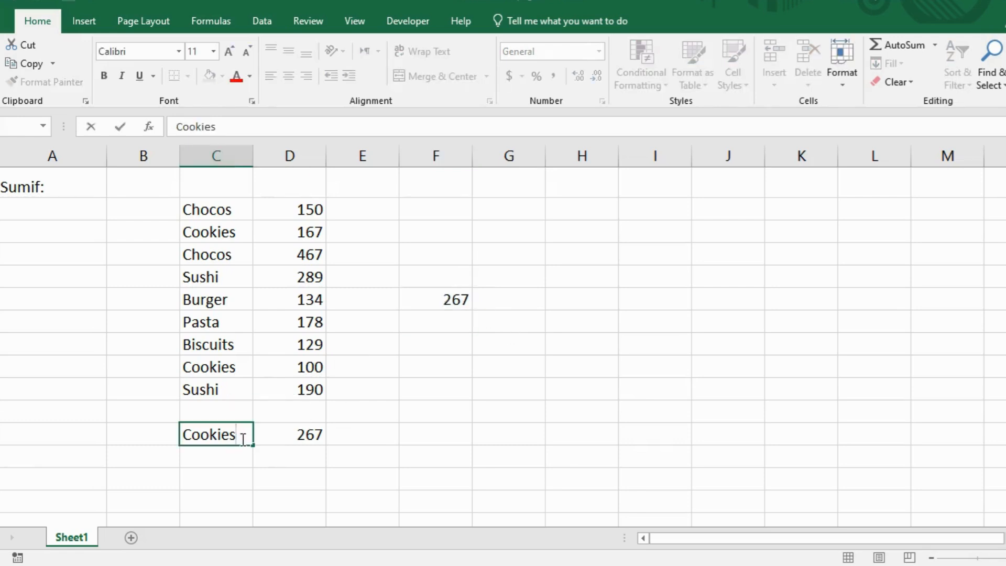
left_click_drag(243, 439, 181, 443)
type("sushi")
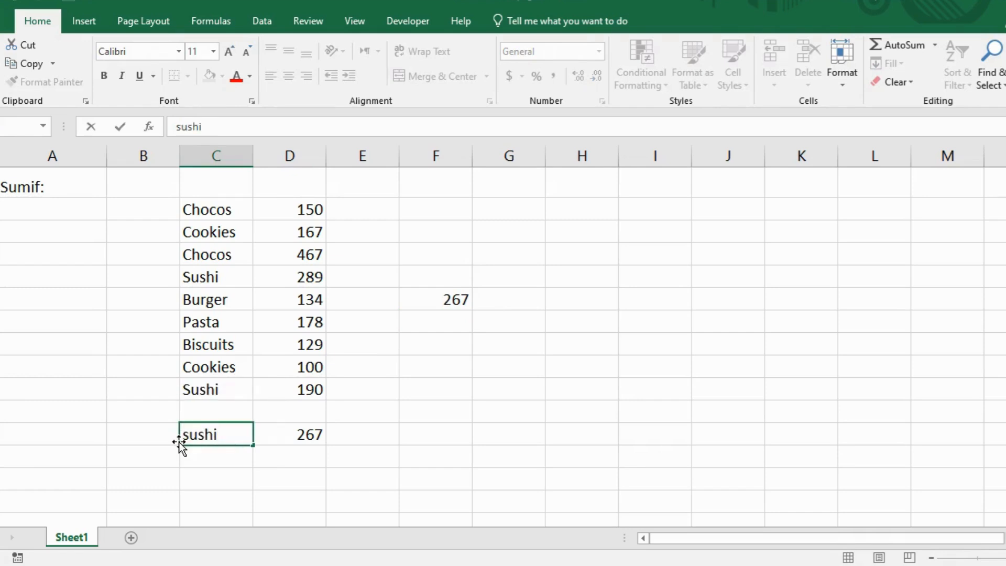
key("Return")
Step: Replace the SUMIF criterion in cell C12 with Chocos
left_click(236, 434)
double_click(236, 434)
left_click_drag(236, 434, 182, 438)
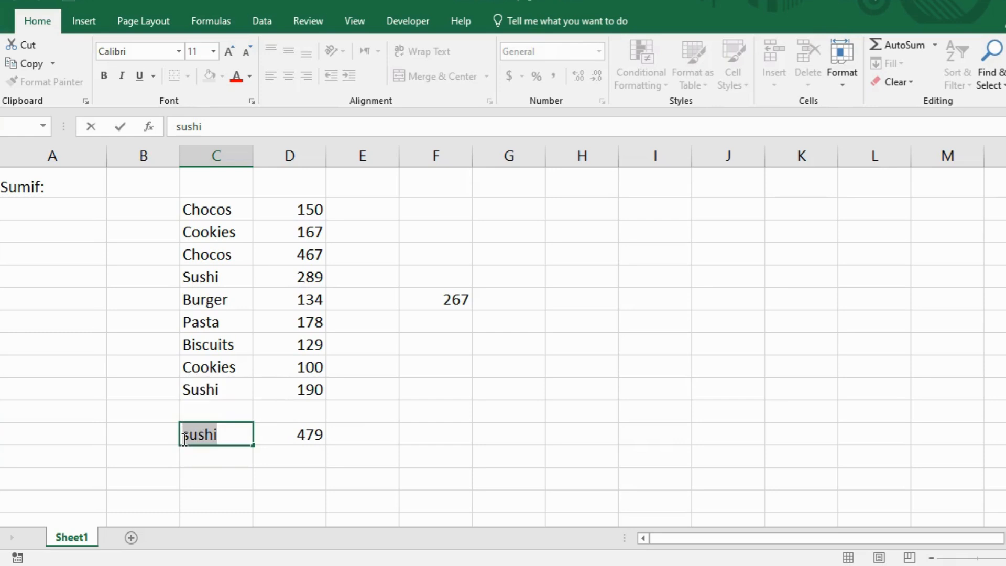
type("Chocos")
key("Return")
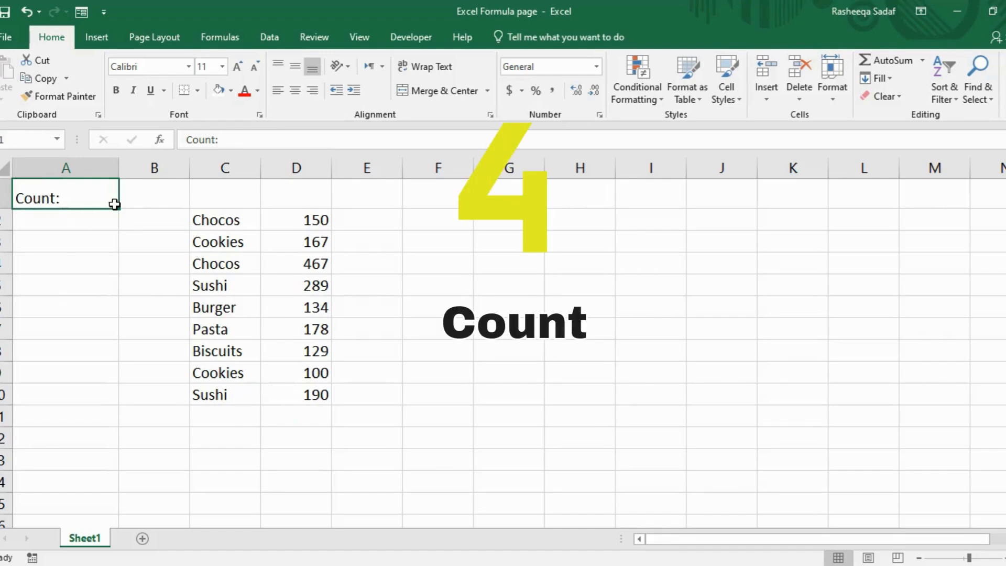
Step: Count the numeric entries of column D in cell D13 with the formula =count(D2:D10)
left_click(299, 456)
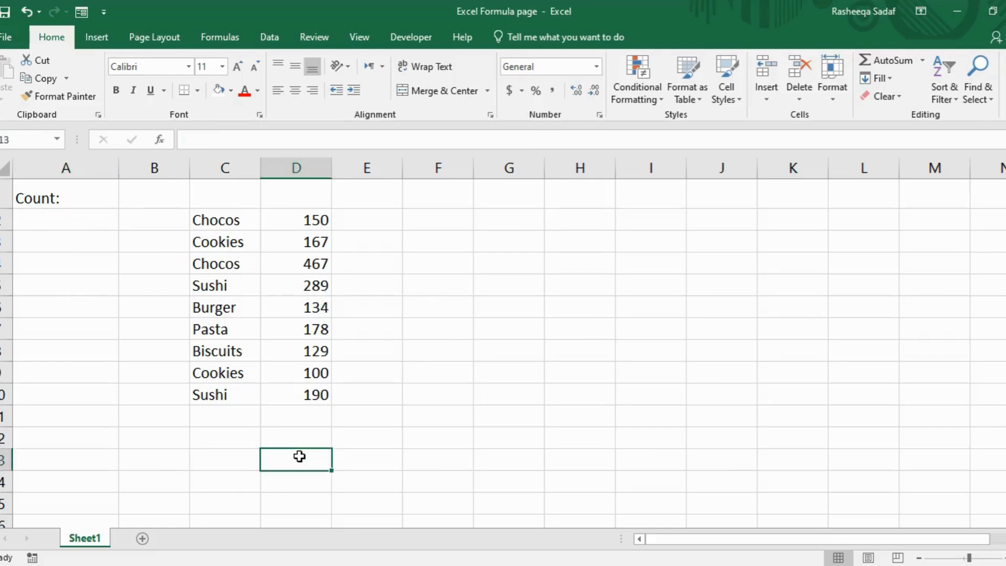
type("=count(")
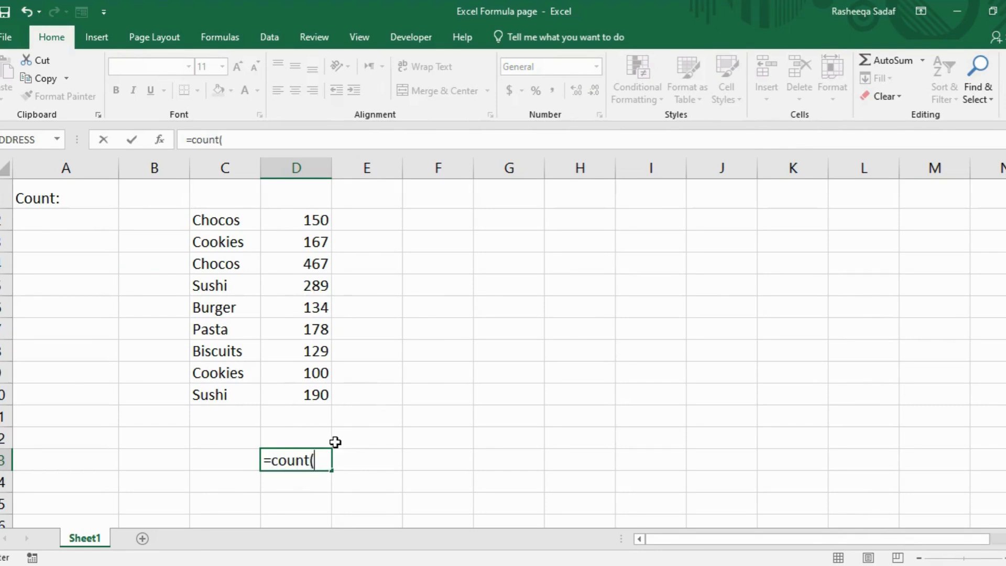
left_click_drag(309, 214, 305, 395)
type(")")
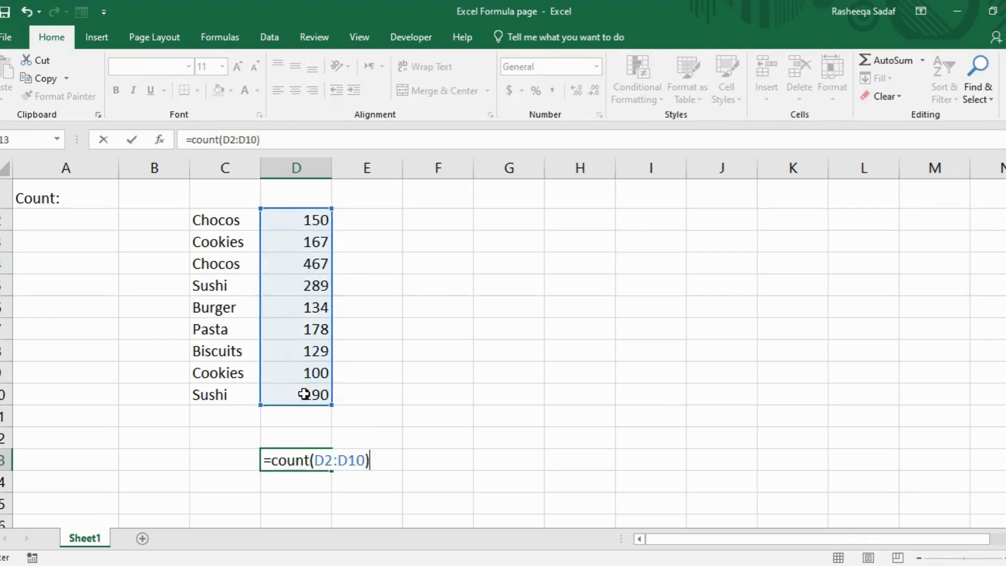
key("Return")
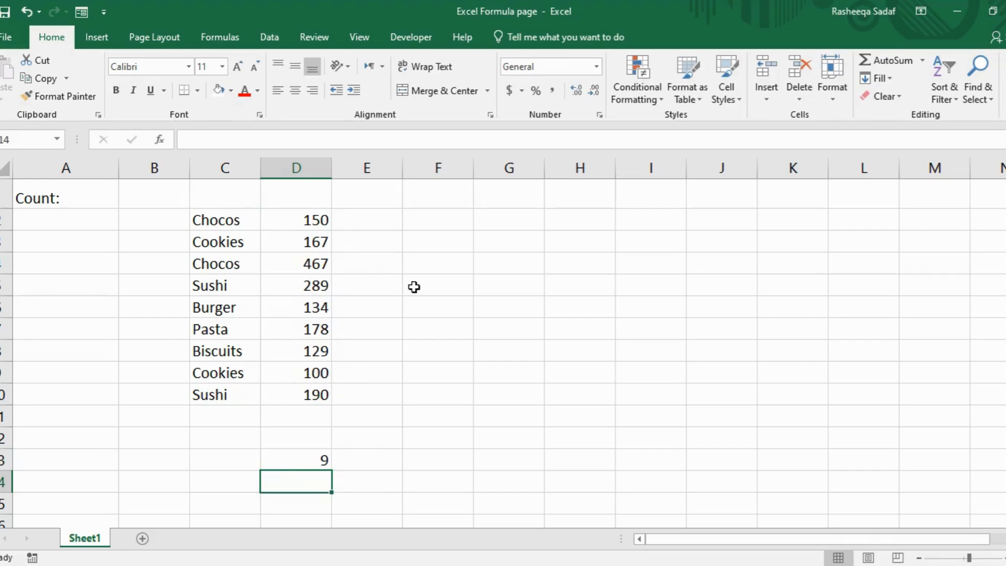
Step: Apply COUNT to the text entries of column C in cell C13 with =count(C2:C10)
left_click(242, 458)
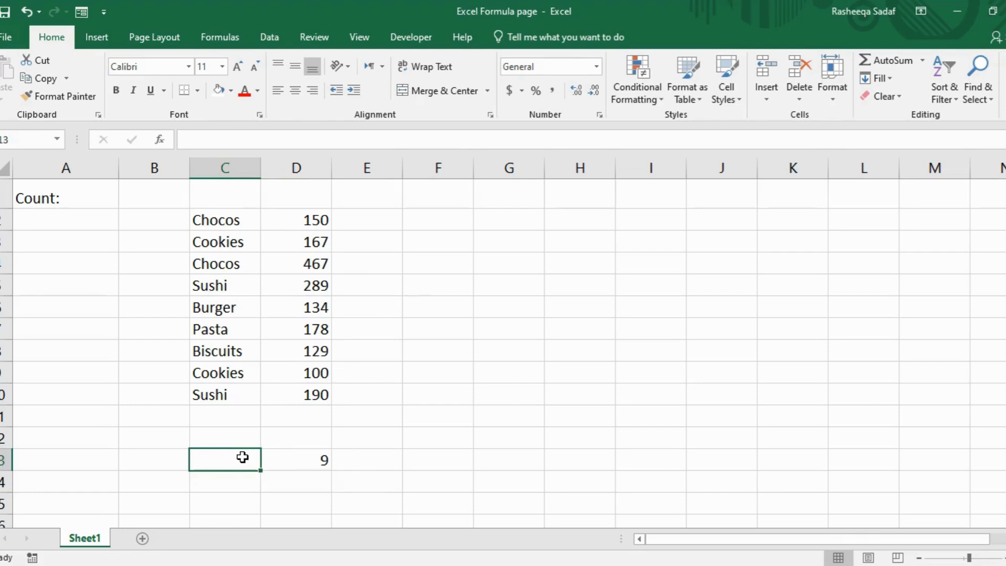
type("=count(")
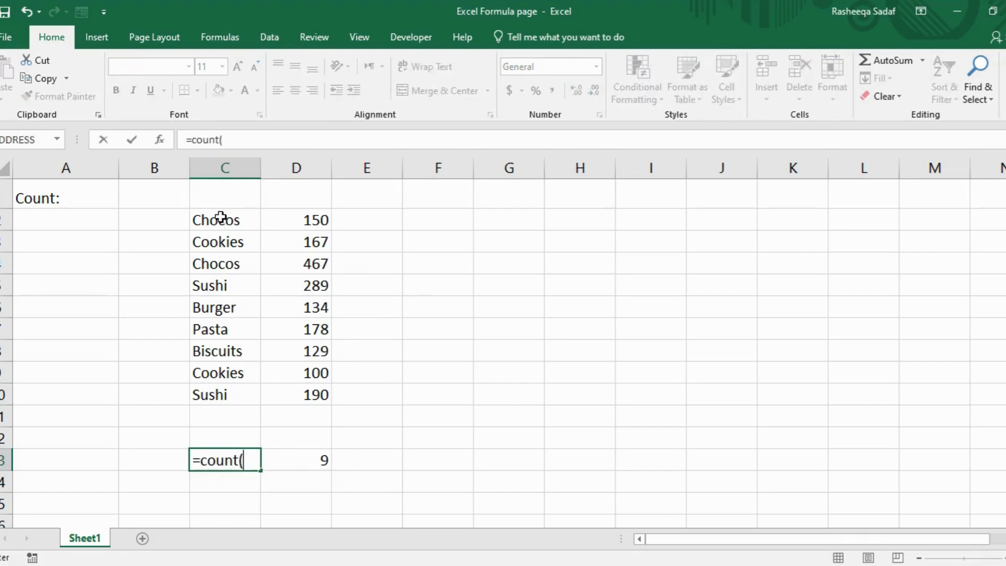
left_click_drag(221, 219, 217, 394)
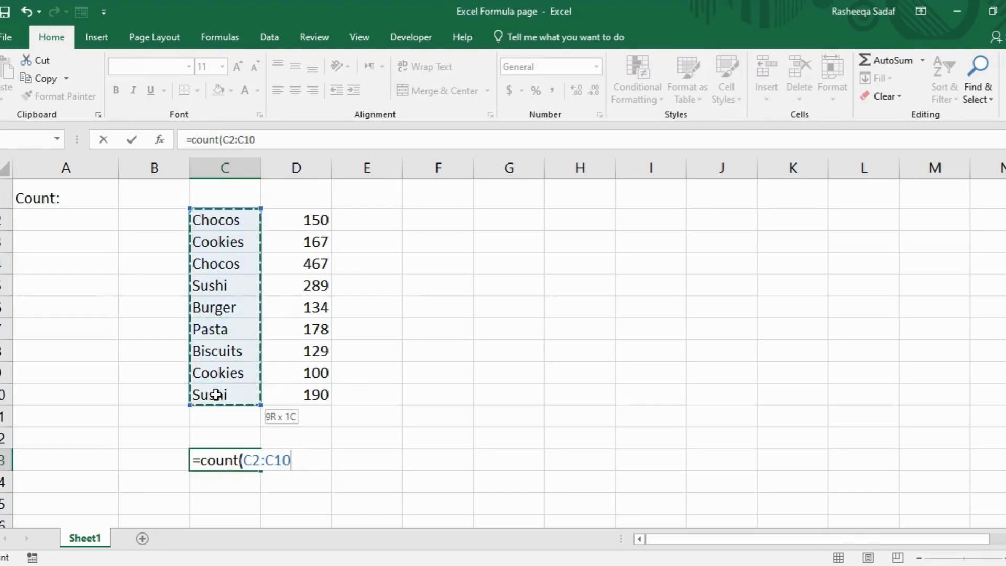
type(")")
key("Return")
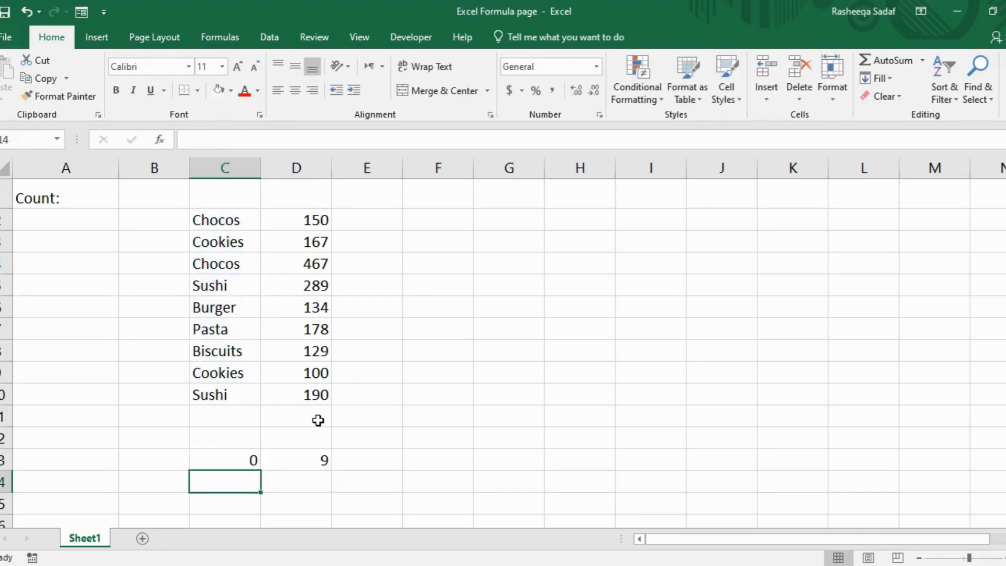
Step: Clear the COUNT formulas from cells C13 and D13
left_click(248, 453)
key("BackSpace")
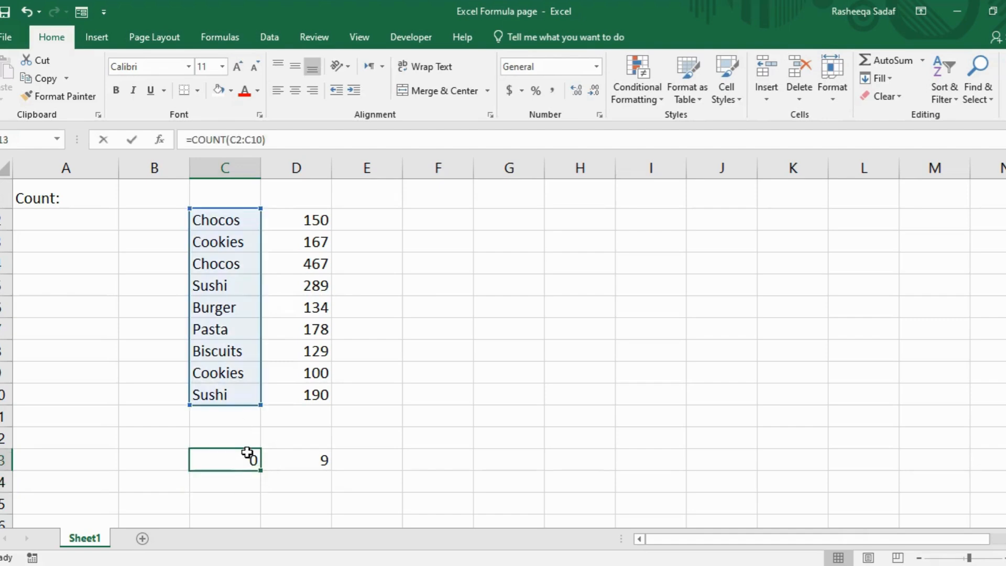
key("Right")
key("BackSpace")
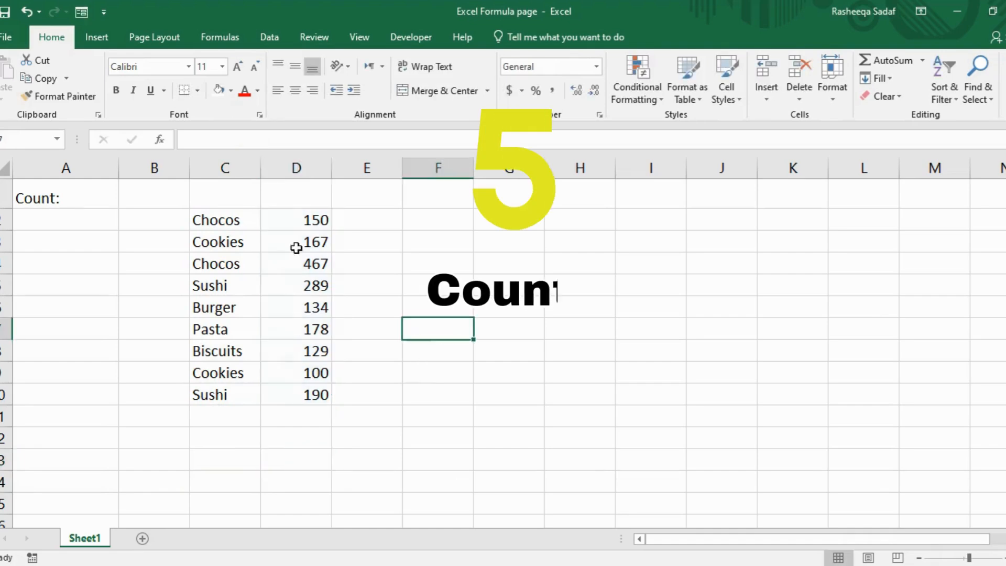
Step: Count the non-empty item names in cell C13 with the formula =counta(C2:C10)
left_click(237, 459)
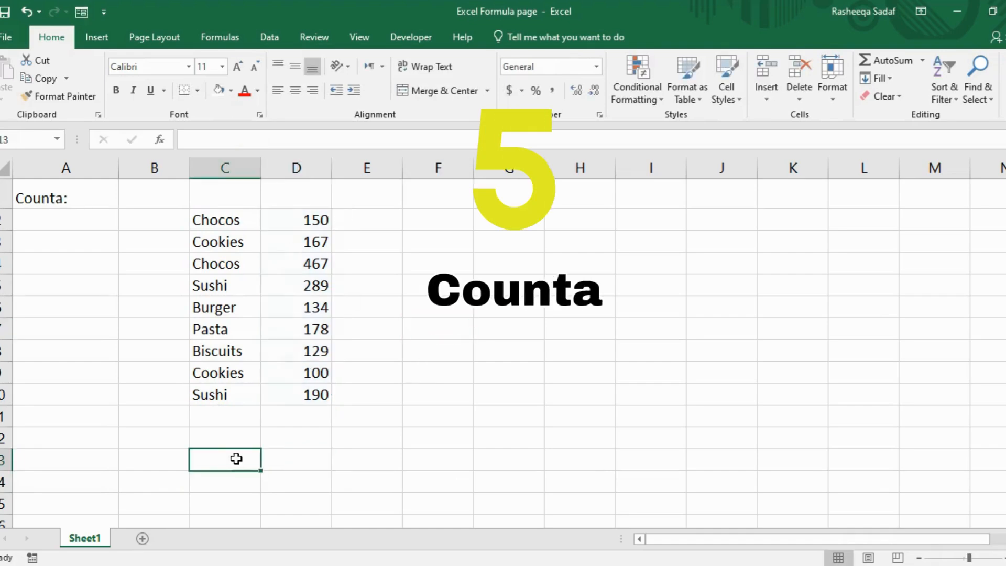
left_click(76, 195)
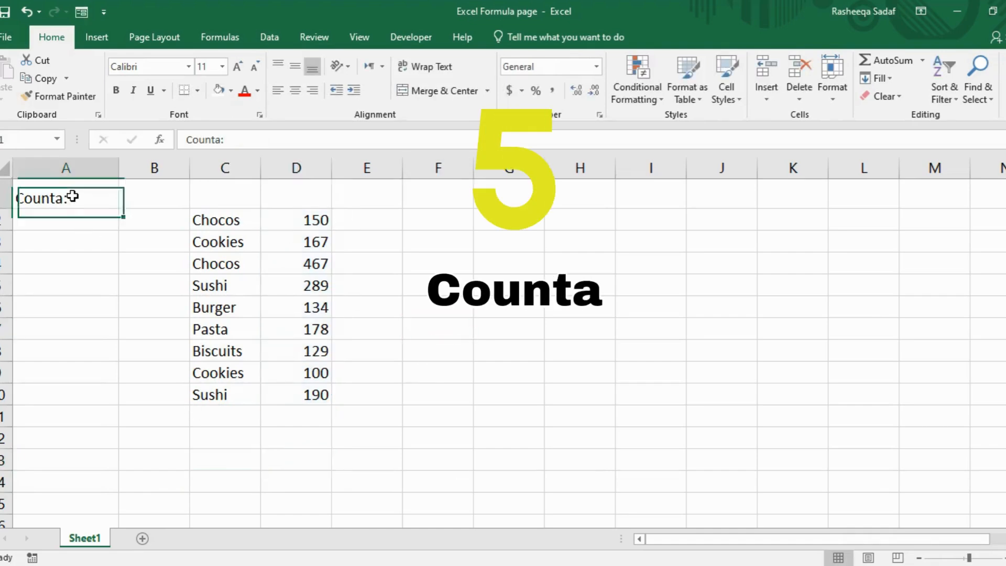
left_click(236, 460)
type("=counta")
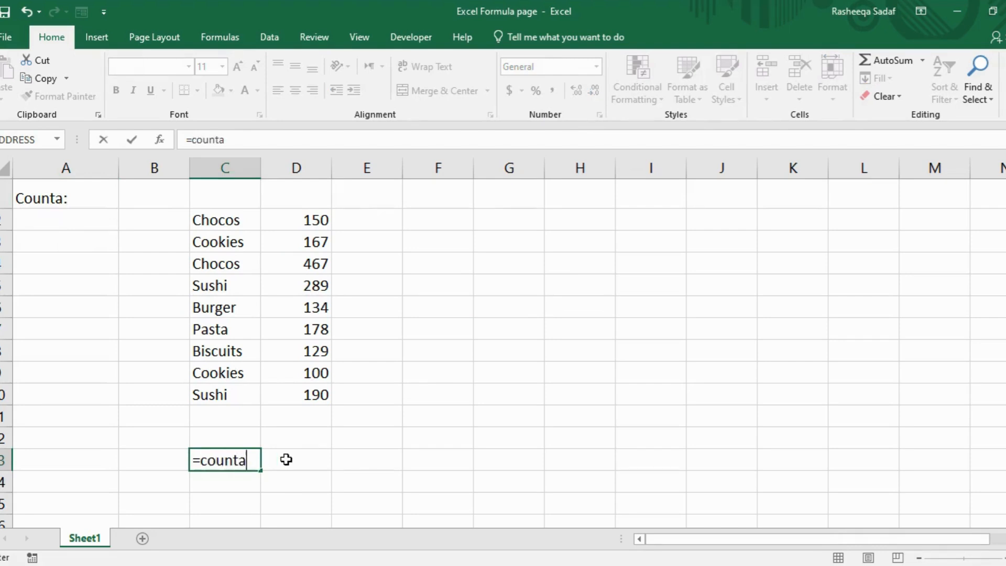
type("(")
left_click_drag(222, 227, 221, 397)
key("Escape")
type("=counta(")
left_click_drag(223, 220, 218, 393)
type(")")
key("Return")
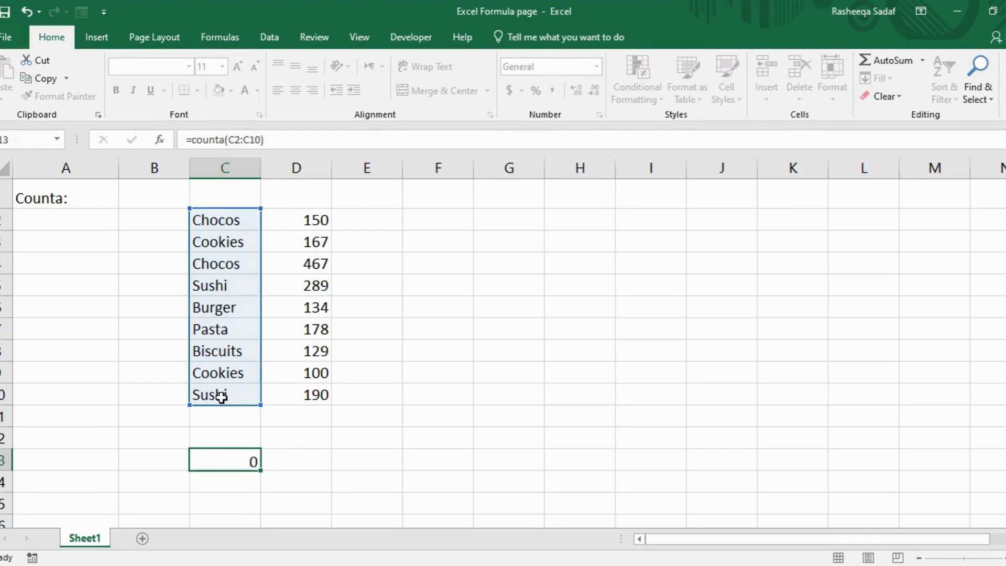
Step: Enter a mixed list of text and numbers in cells F3 to F7: cookies, 26, chocos, 38 and berries
left_click(455, 239)
type("coo")
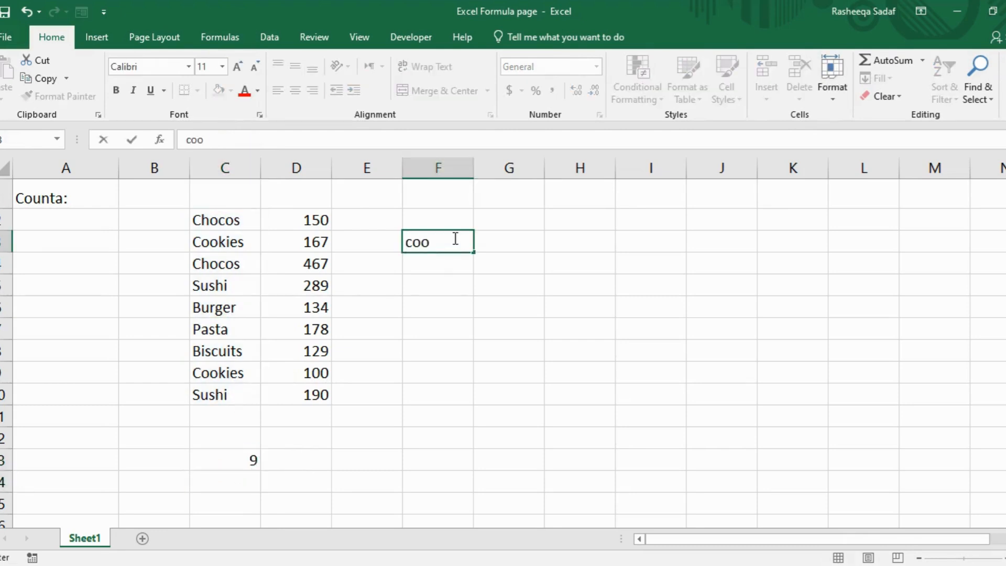
type("kies")
key("Return")
type("26")
key("Return")
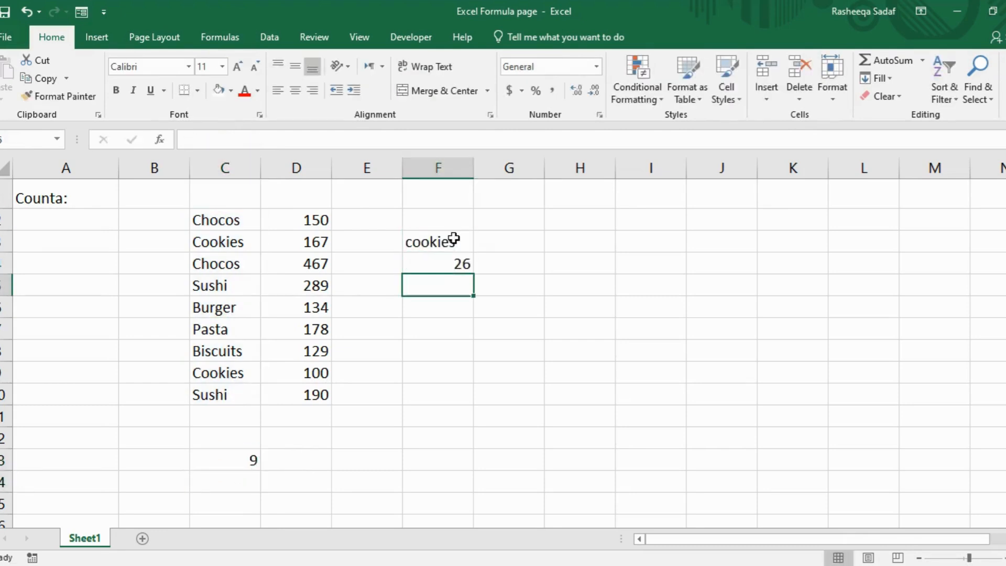
type("chocos")
key("Return")
type("38")
key("Return")
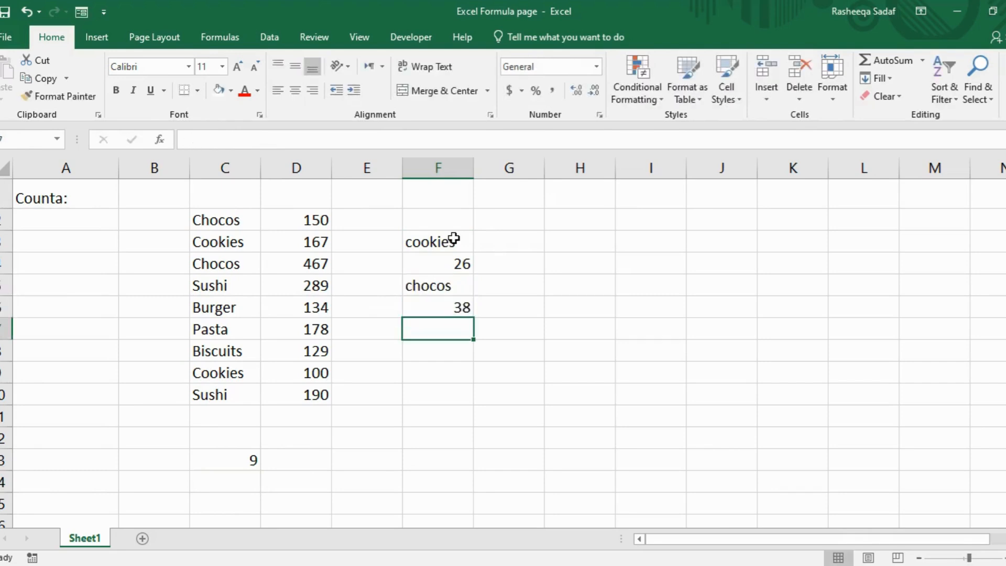
type("berries")
key("Return")
key("Return")
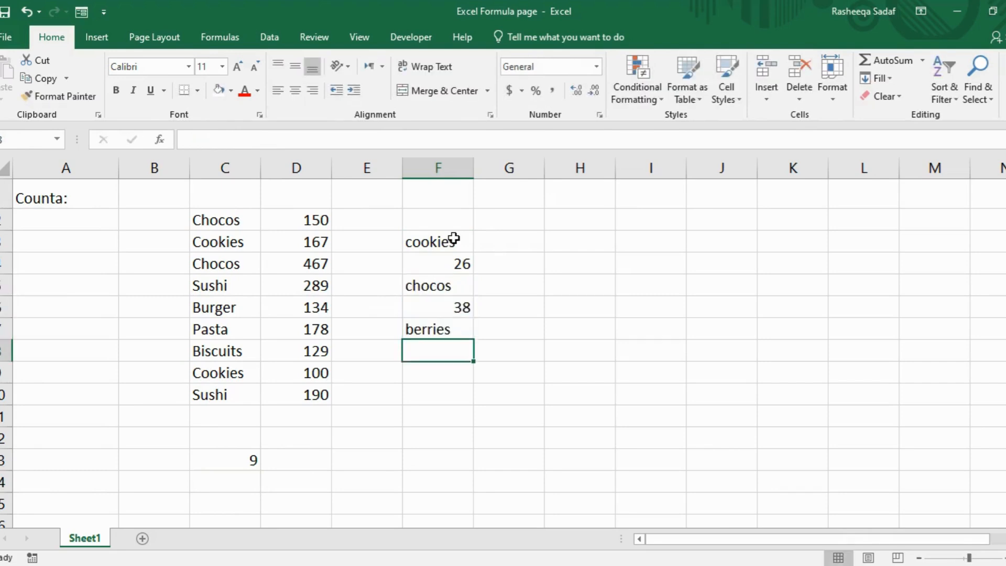
Step: Count only the numbers of the mixed list in cell F9 with the formula =count(F3:F7)
type("=")
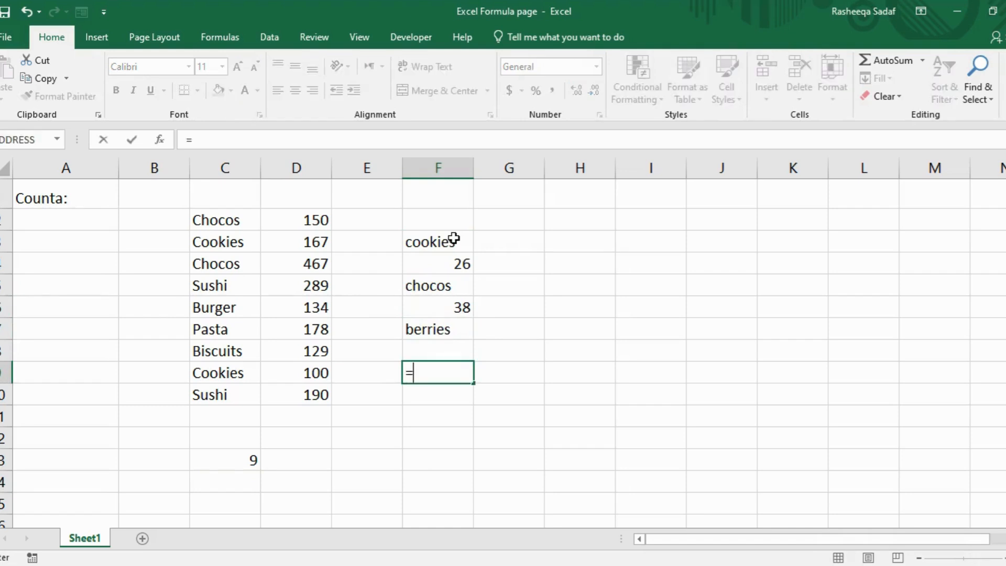
type("count")
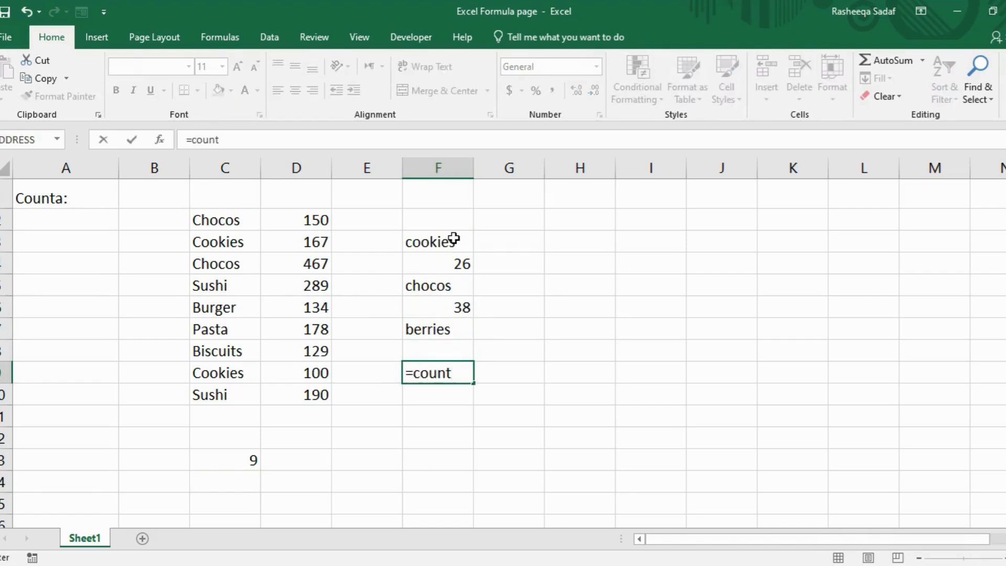
type("(")
left_click_drag(450, 239, 448, 330)
type(")")
key("Return")
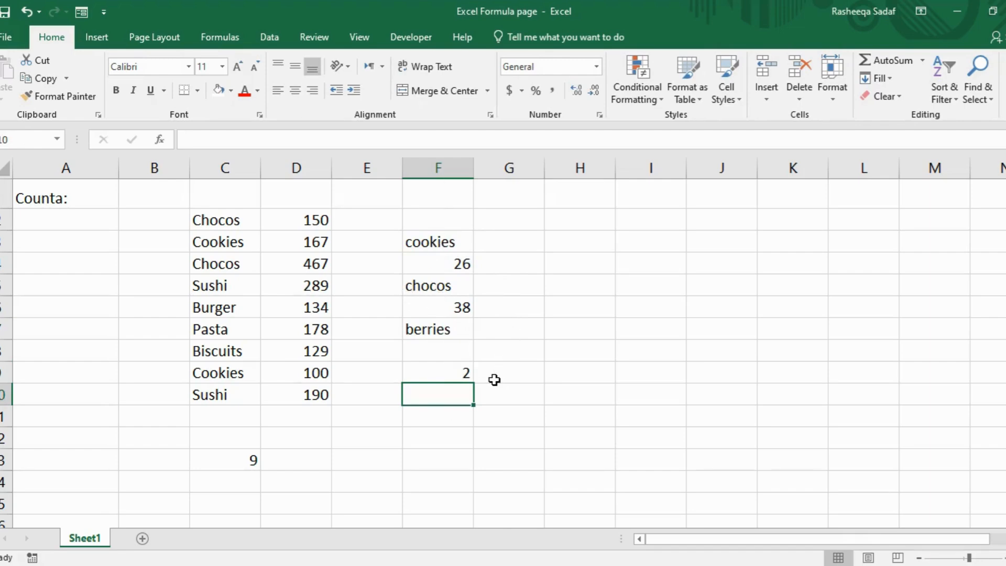
Step: Count all entries of the mixed list in cell F10 with the formula =counta(F3:F7)
type("=count")
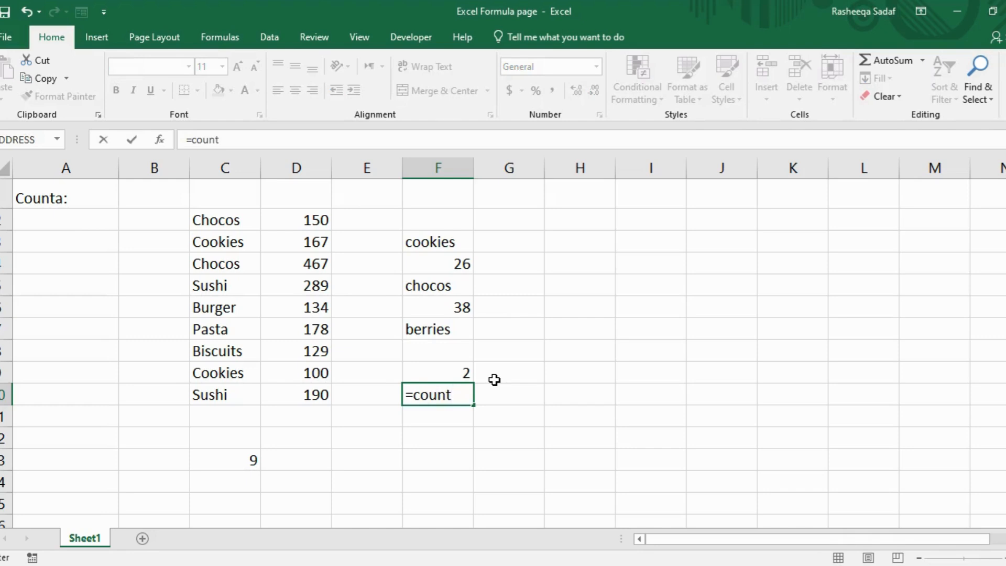
type("a(")
left_click_drag(429, 245, 435, 337)
type(")")
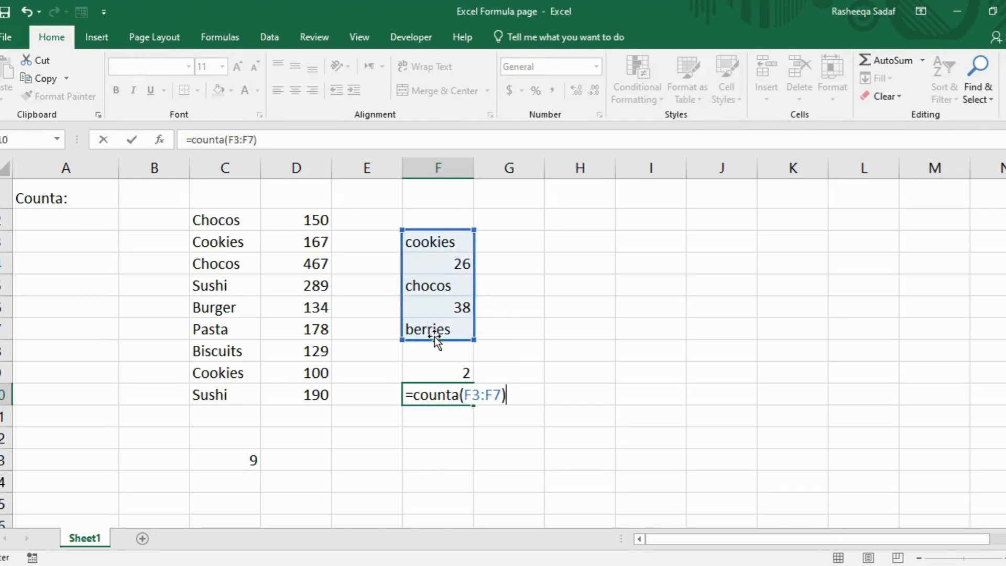
key("Return")
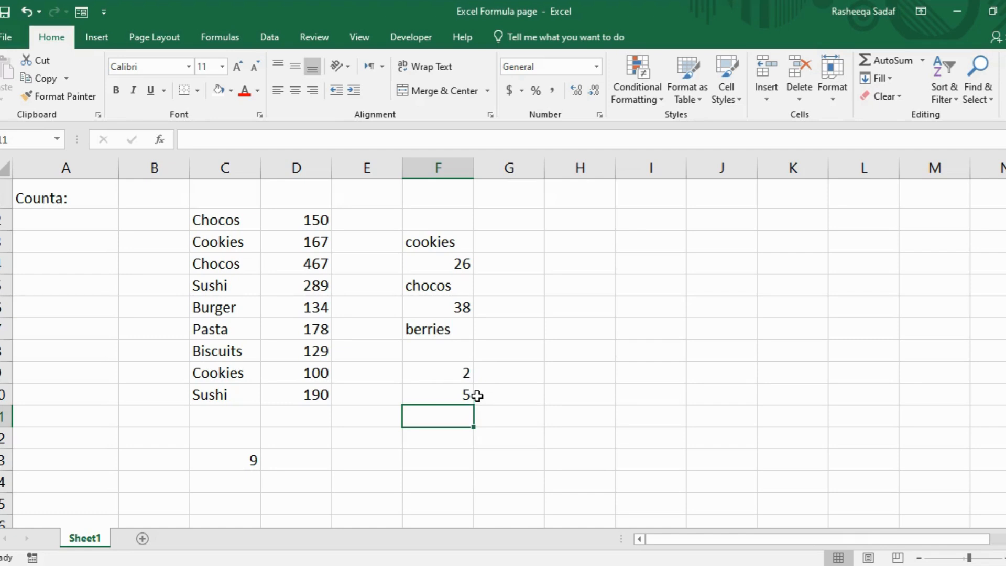
Step: Clear the COUNTA and COUNT formulas from cells F10 and F9 below the mixed list
key("Up")
key("BackSpace")
key("Up")
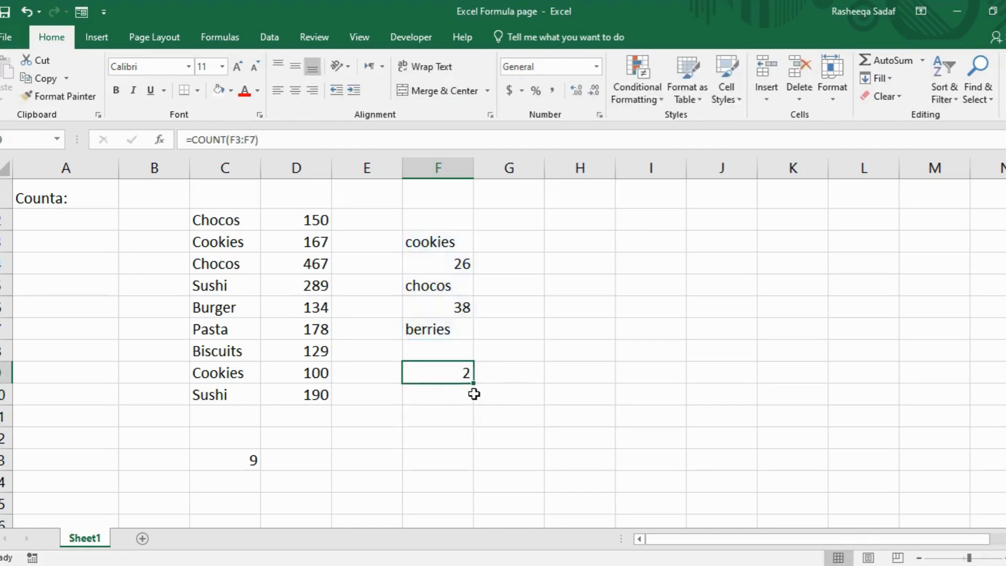
key("BackSpace")
key("Return")
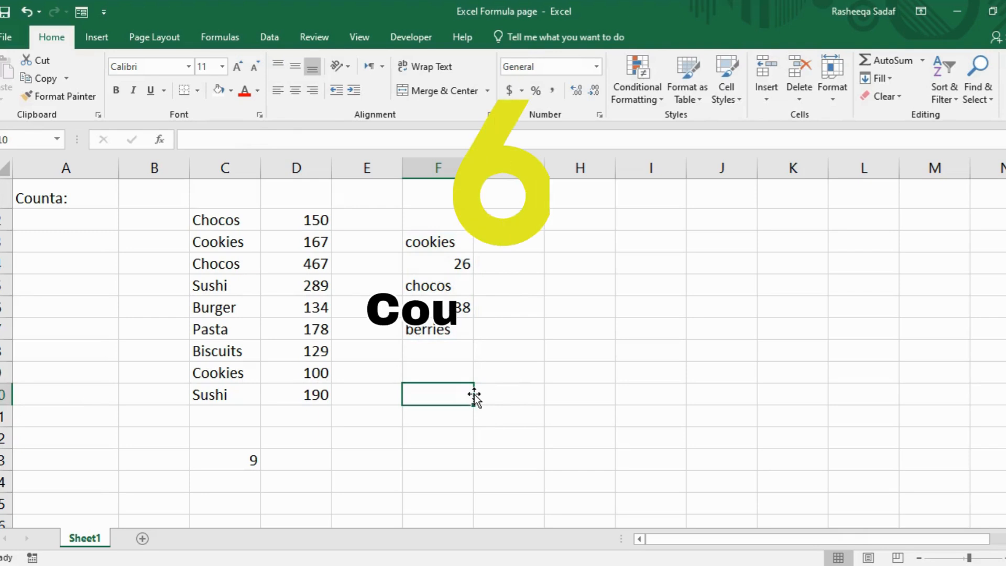
Step: Count the blank cells above and below the mixed list in cell F10 with the formula =countblank(F1:F9)
type("=cou")
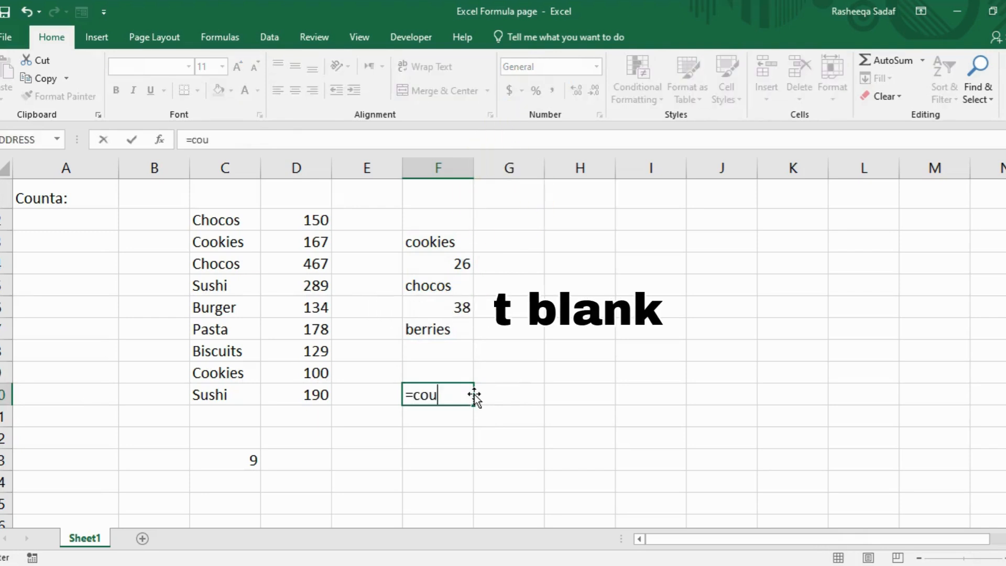
type("ntblack")
key("BackSpace")
key("BackSpace")
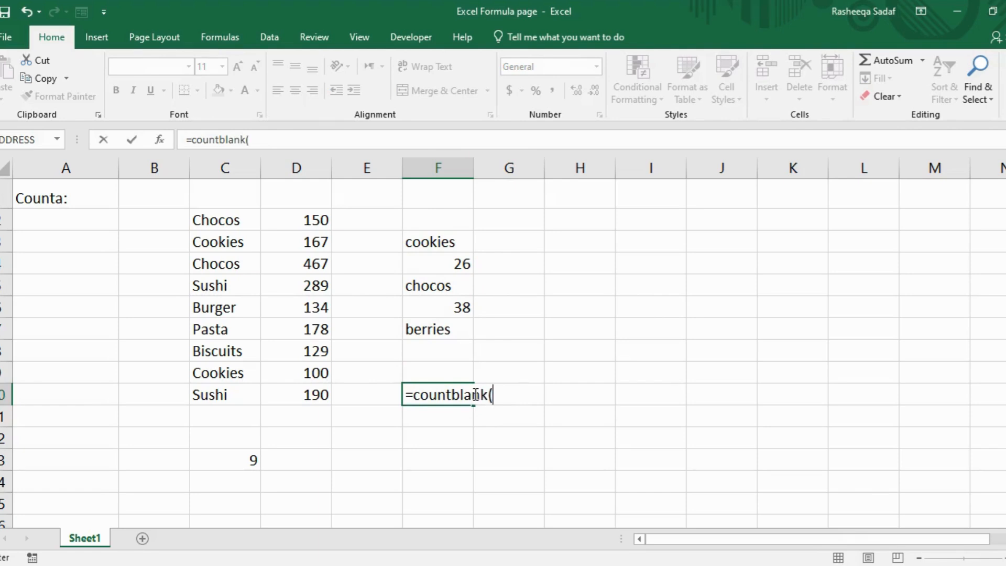
left_click_drag(440, 196, 442, 372)
type(")")
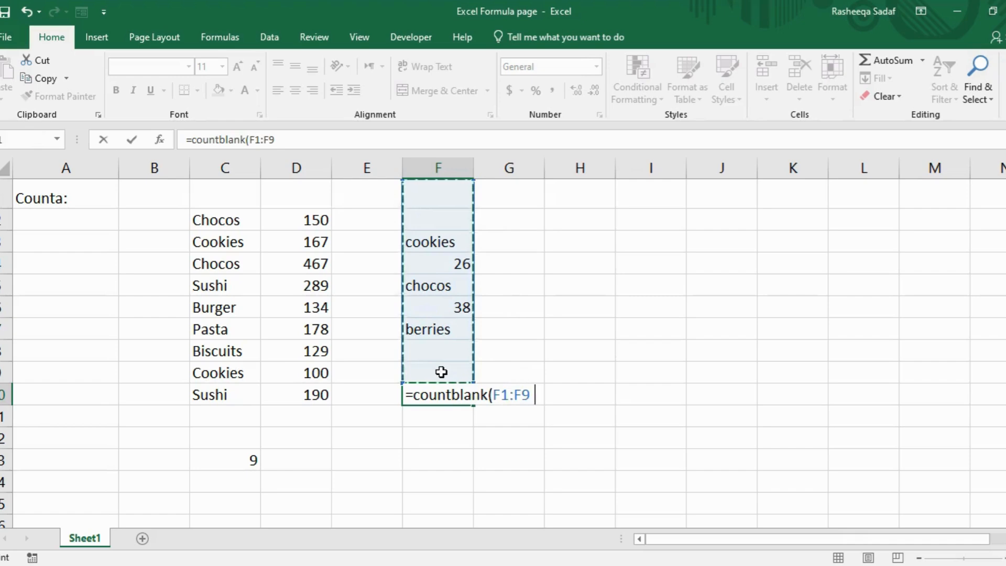
key("Return")
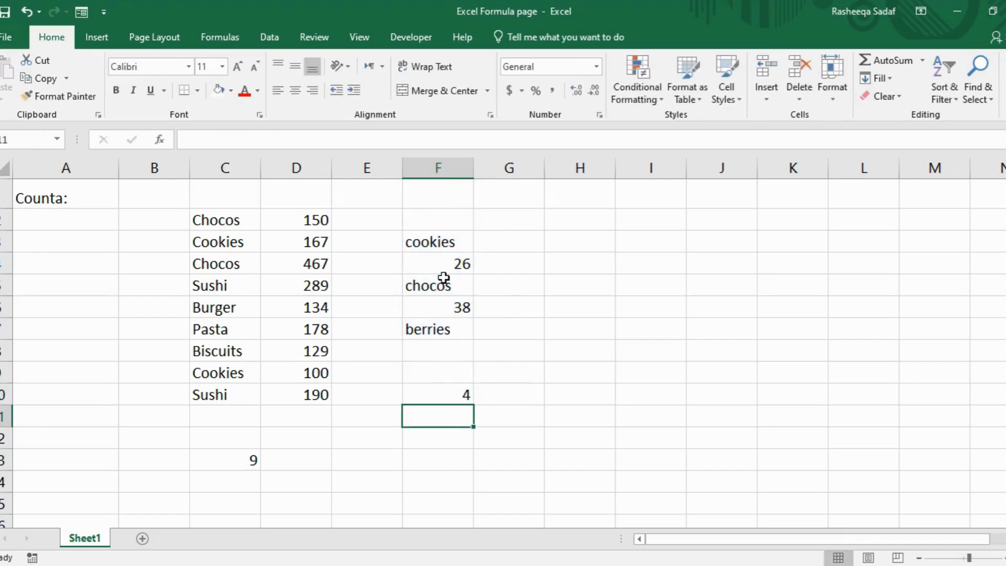